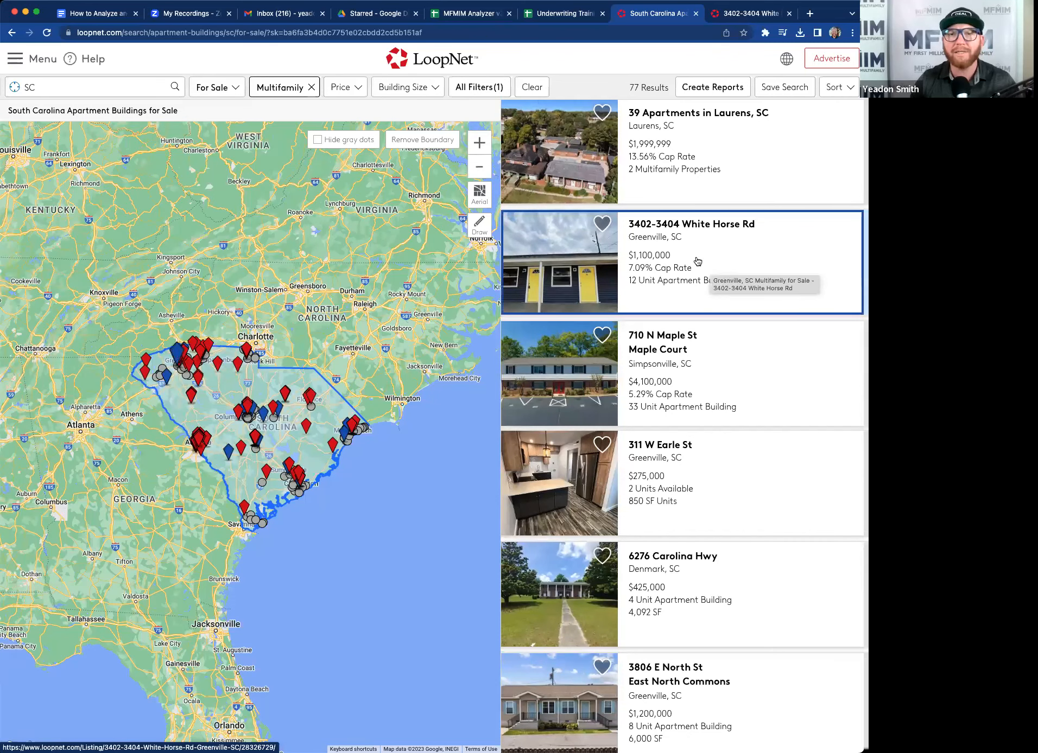
left_click(697, 261)
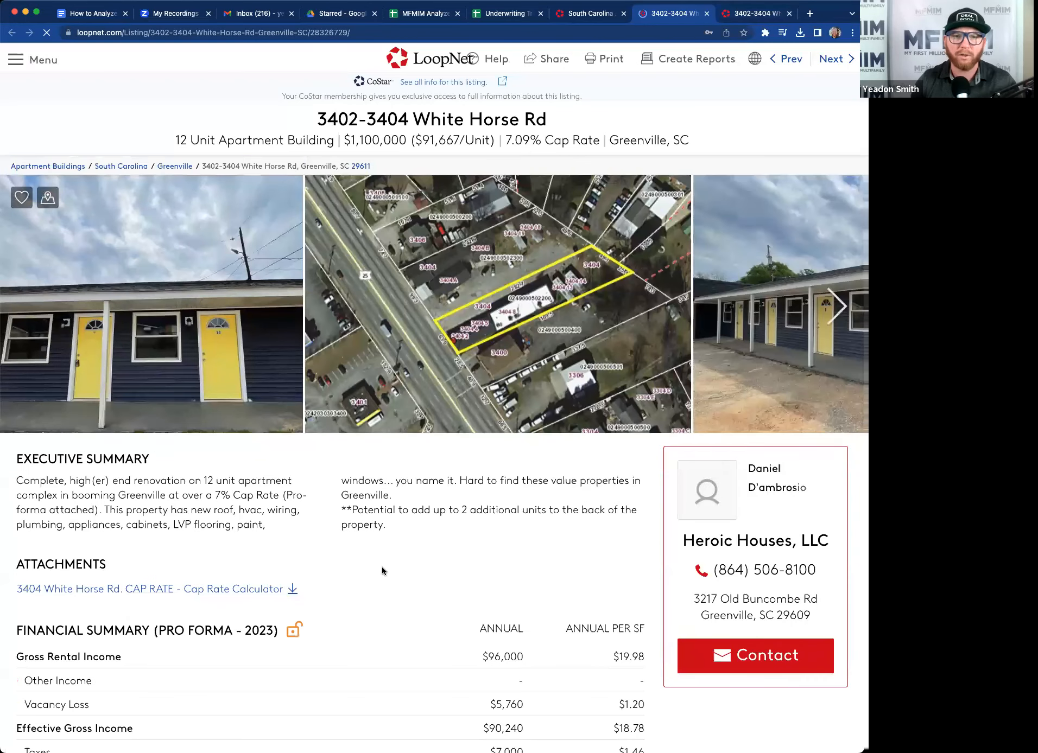
scroll(399, 588, "down", 4)
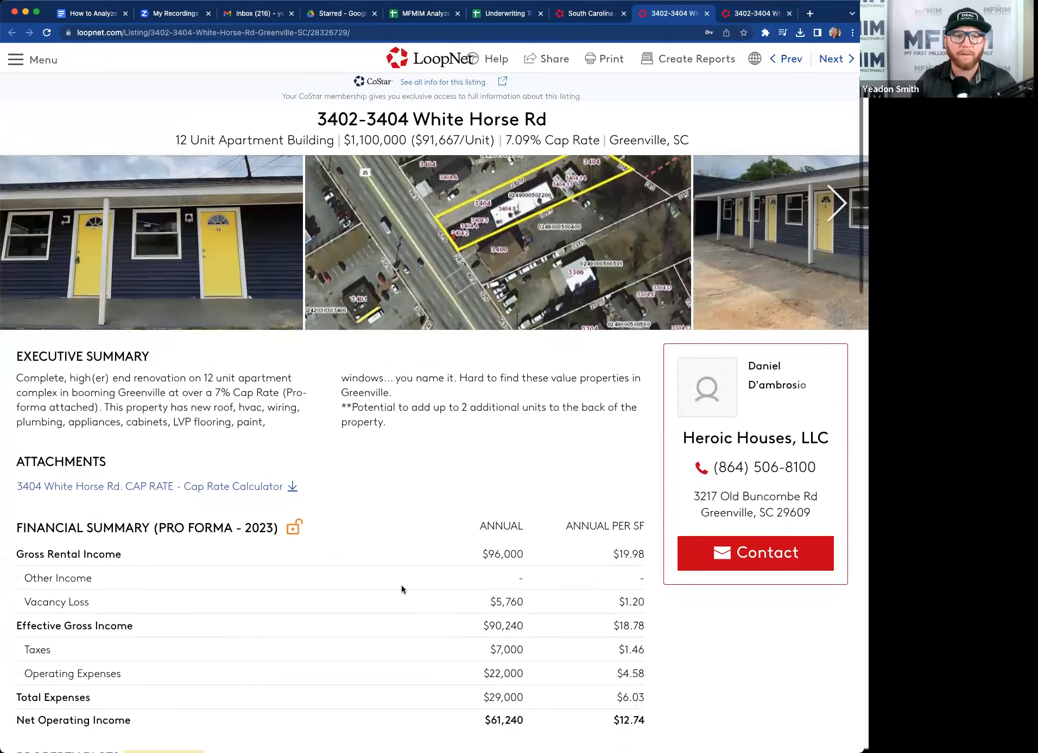
scroll(401, 588, "down", 8)
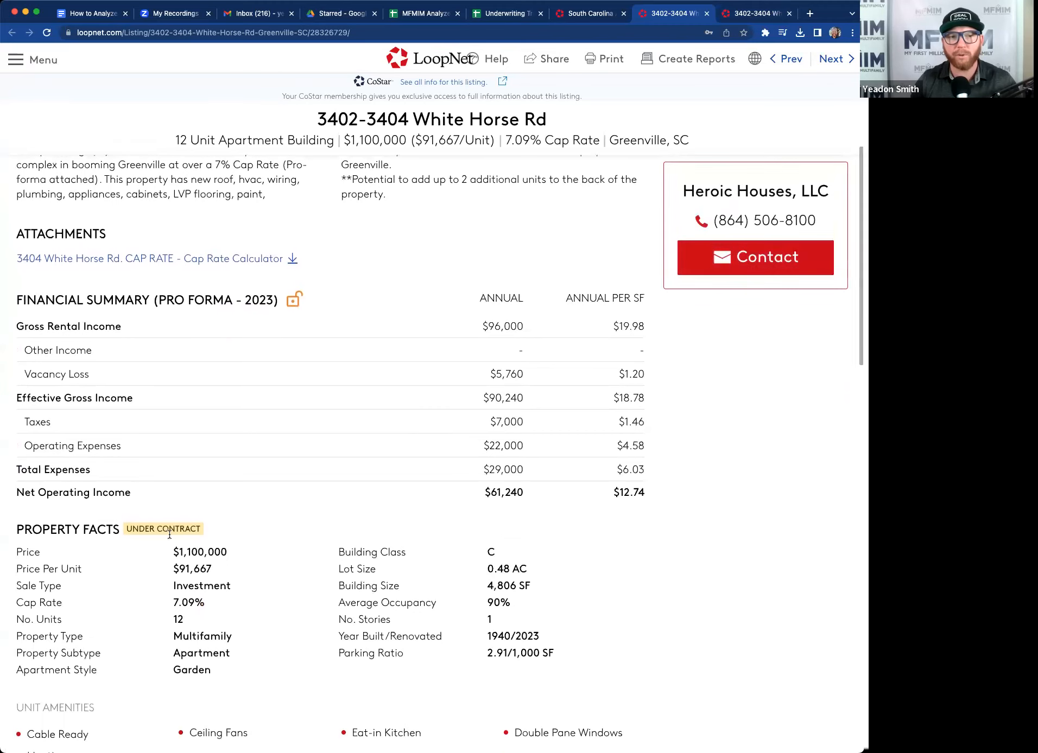
left_click_drag(127, 529, 200, 529)
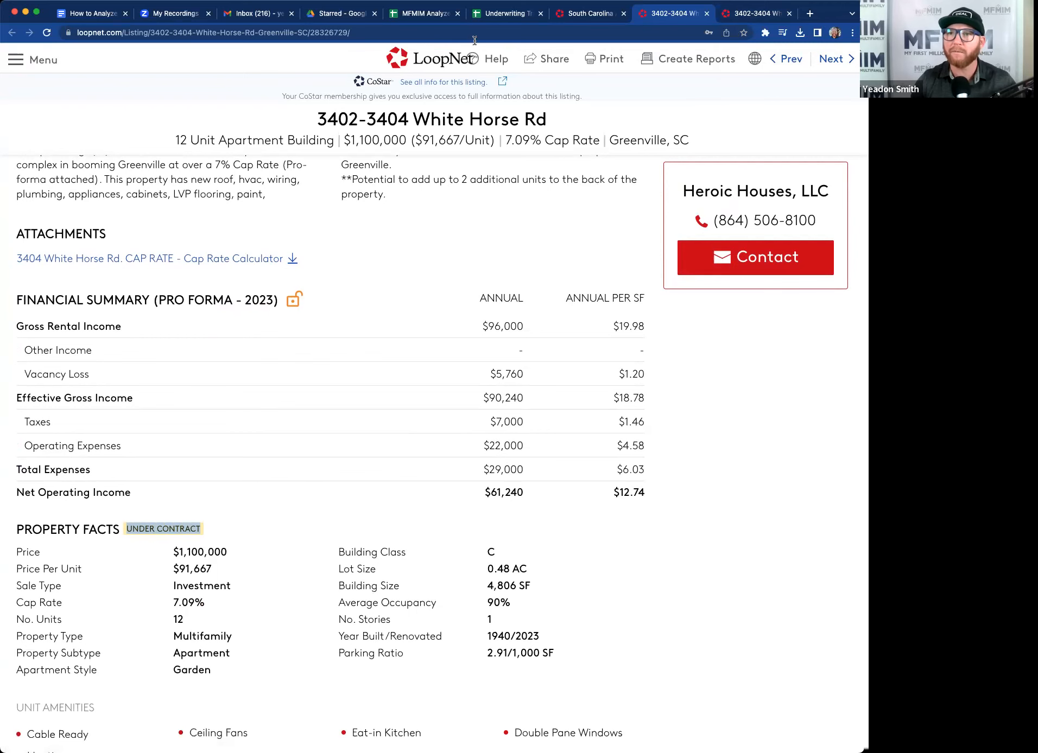
scroll(497, 327, "up", 3)
scroll(497, 333, "up", 6)
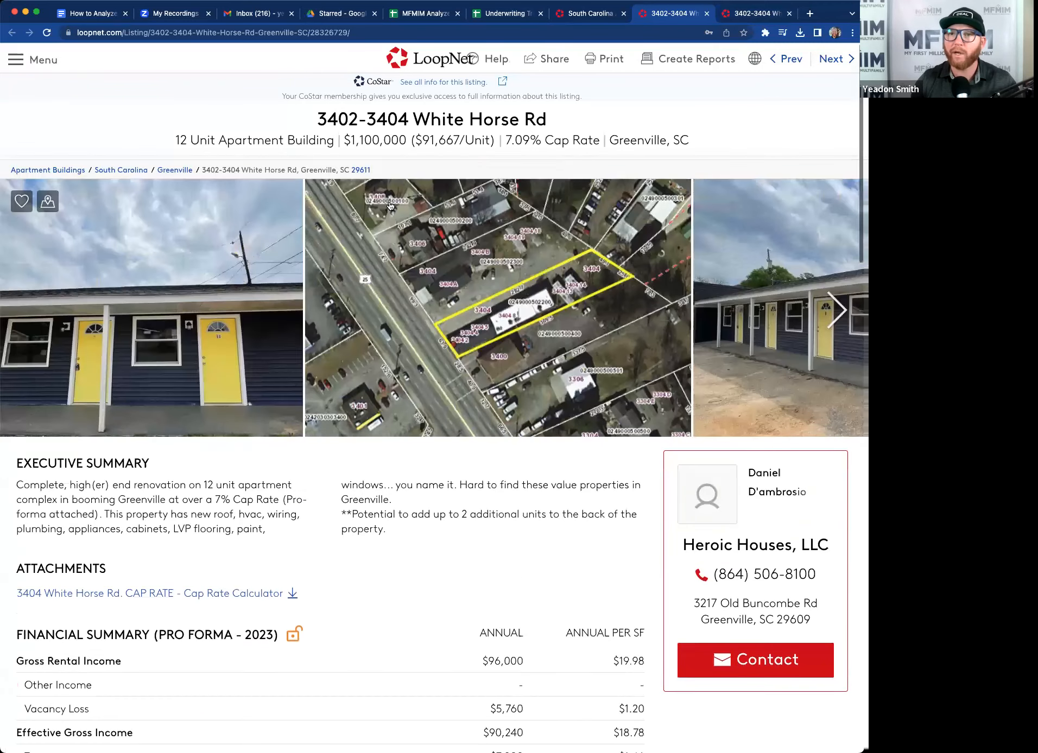
left_click_drag(350, 140, 406, 140)
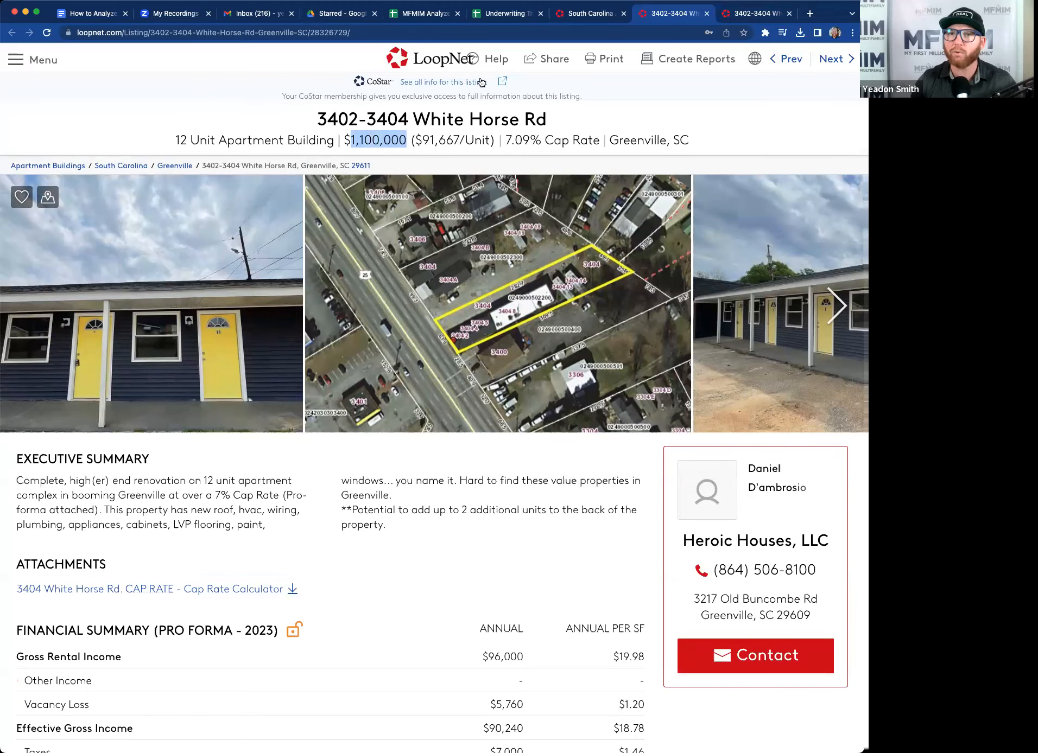
Set the analyzer's Ask Price to 1,100,000.
left_click(503, 17)
left_click(395, 177)
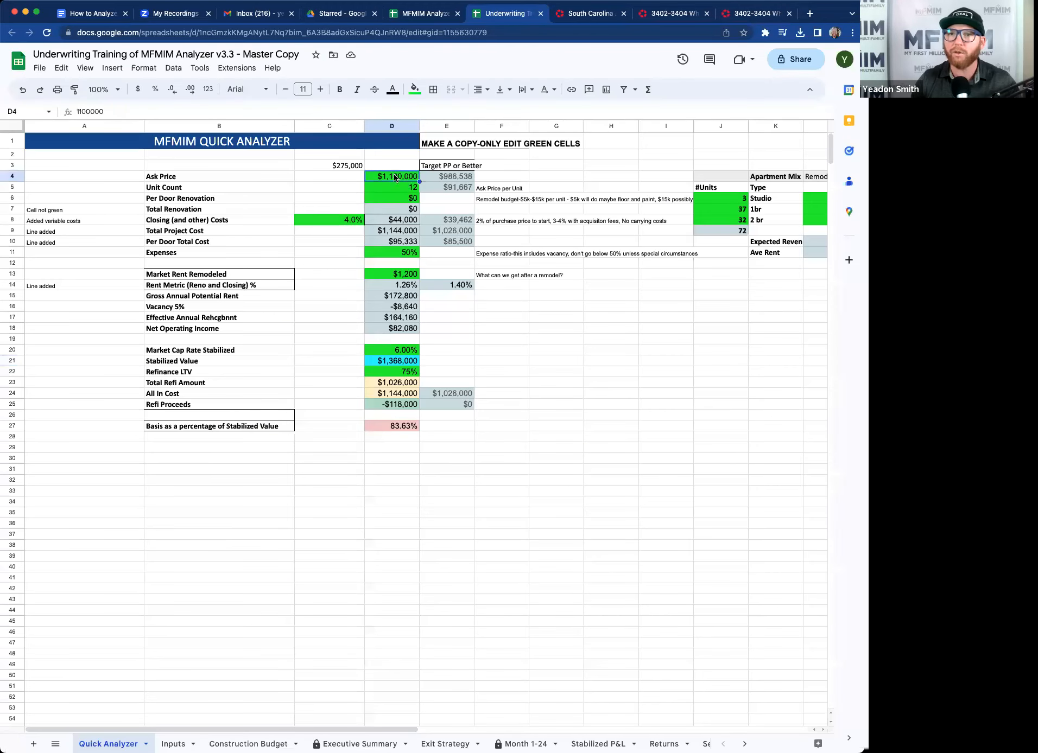
type("1,100,000")
key("Return")
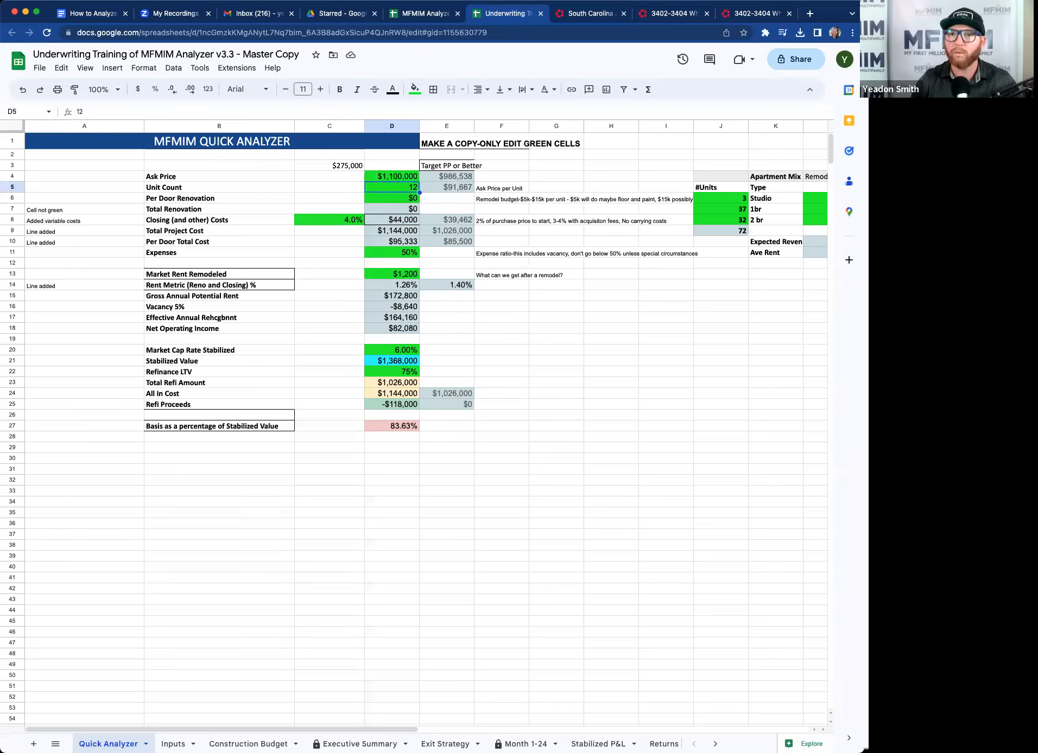
Compare the listing's unit count with the analyzer's Unit Count.
left_click(750, 16)
left_click_drag(173, 142, 278, 142)
left_click(508, 17)
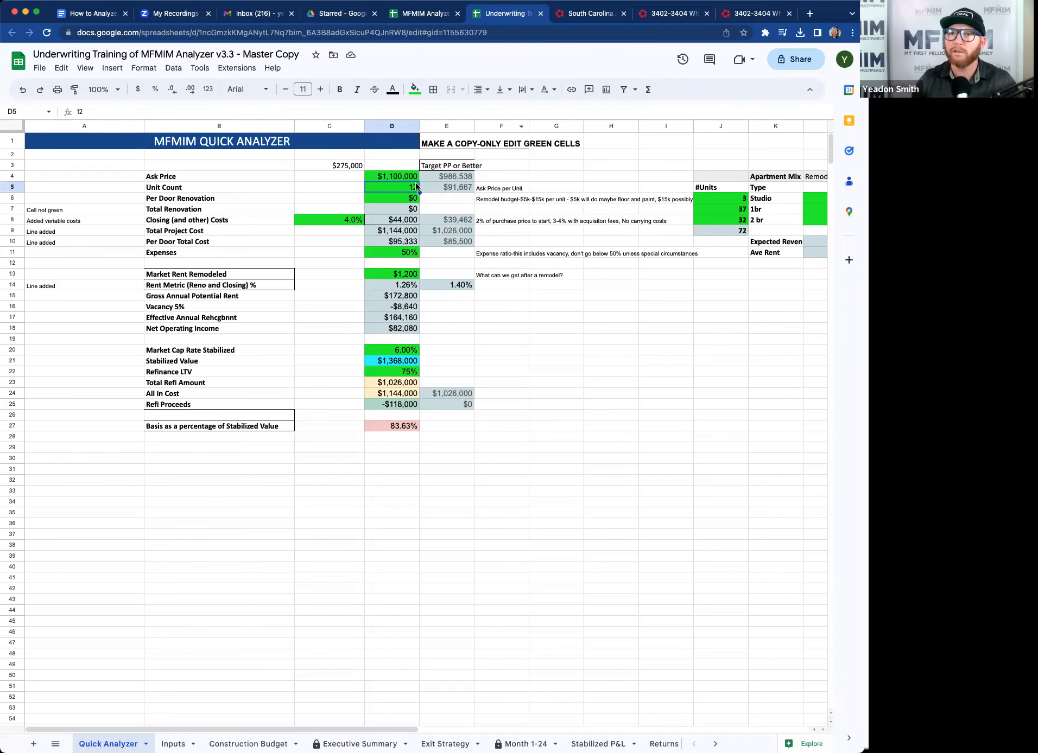
Browse the listing's photo gallery through to the map view, then close it.
left_click(752, 14)
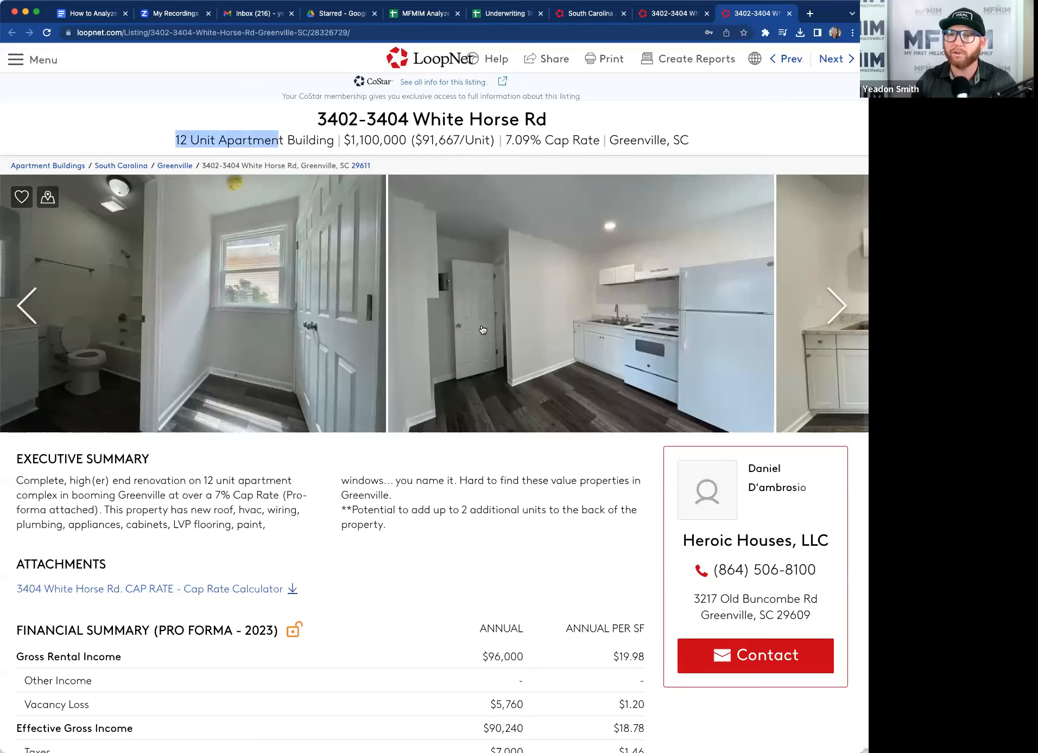
left_click(583, 329)
left_click(846, 401)
left_click(847, 403)
left_click(846, 402)
left_click(845, 401)
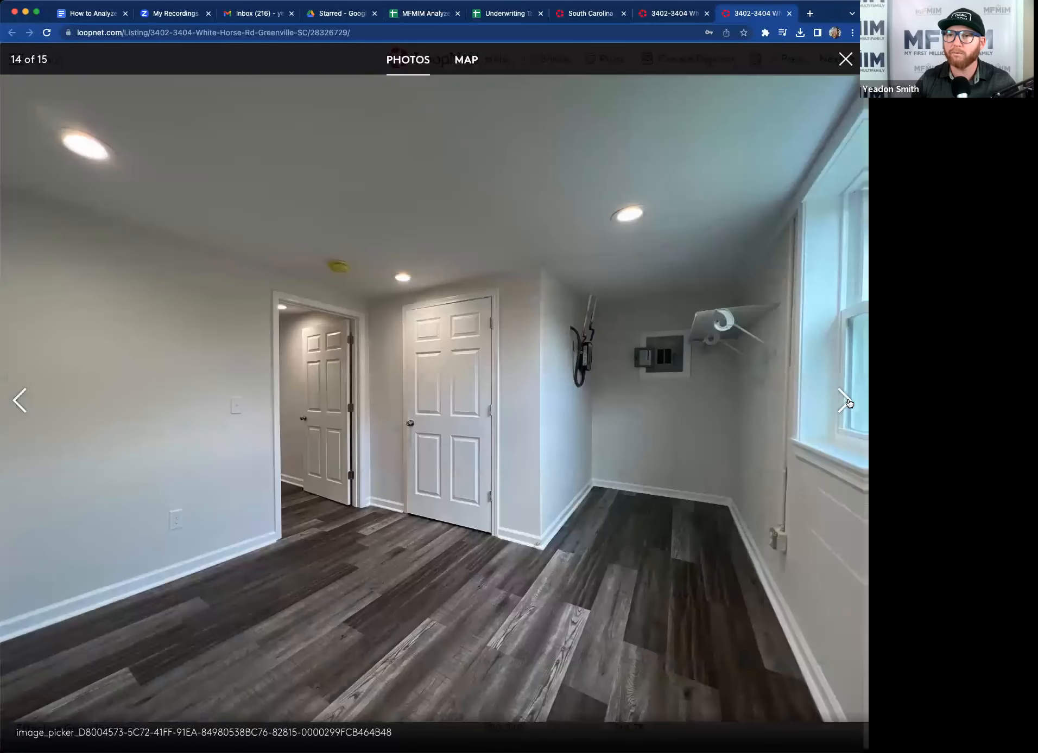
left_click(846, 401)
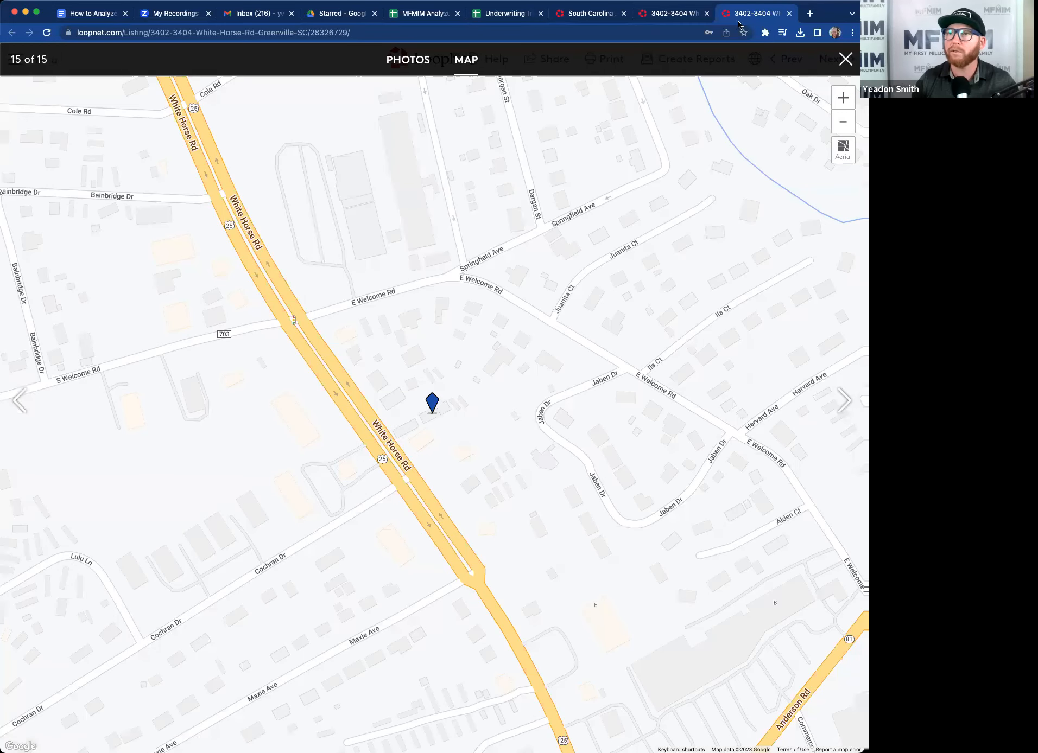
left_click(845, 58)
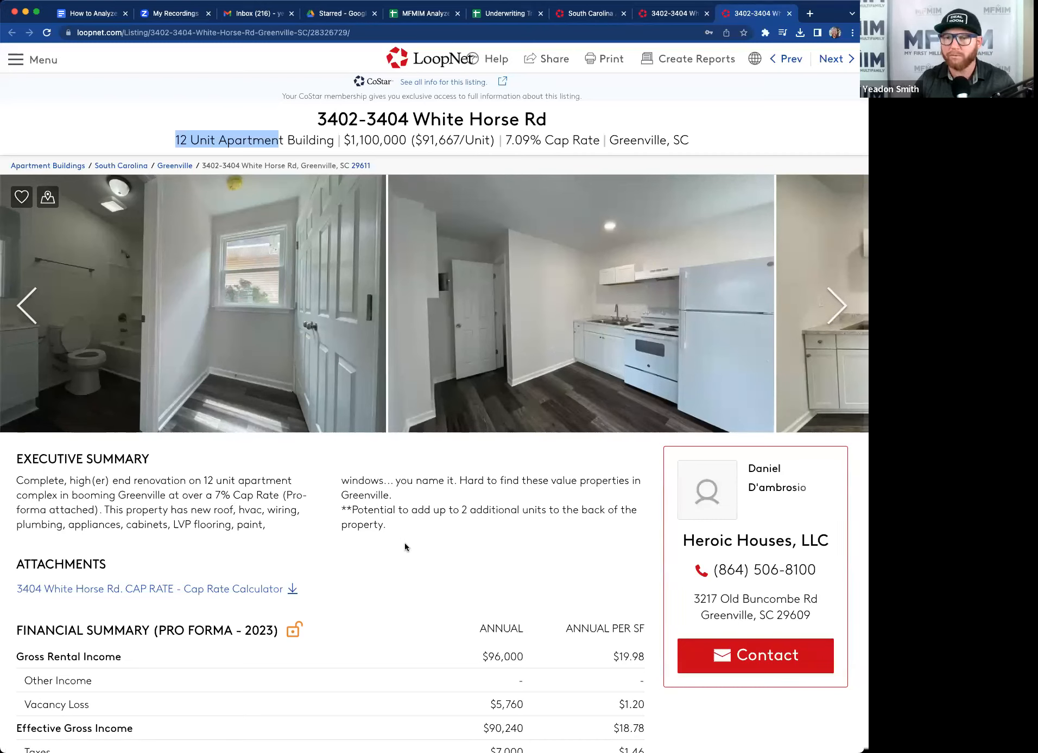
Enter the listing's gross rental income, 96000, in cell H28 of the analyzer.
scroll(404, 542, "down", 5)
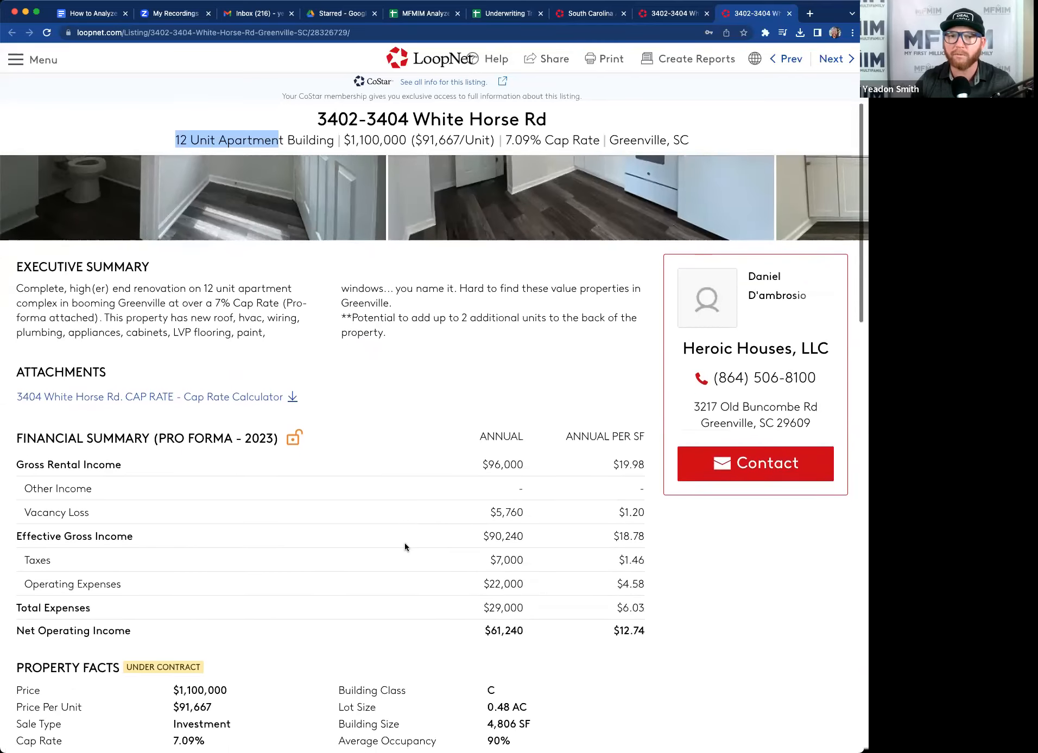
left_click_drag(479, 404, 541, 405)
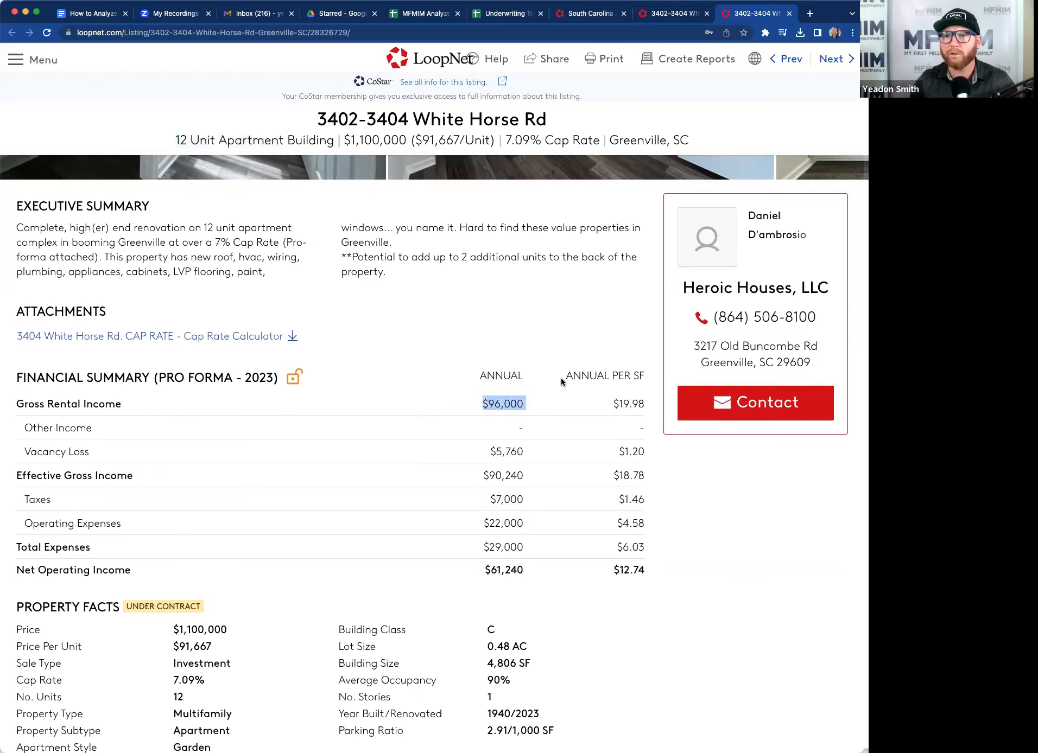
left_click(498, 13)
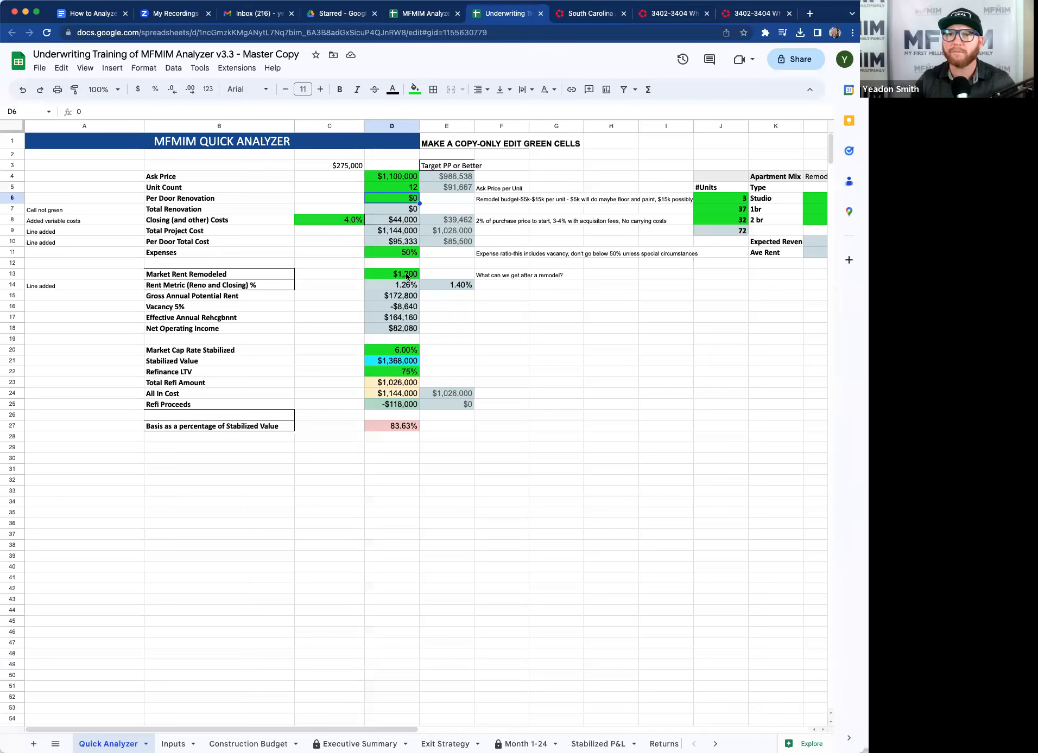
left_click(604, 439)
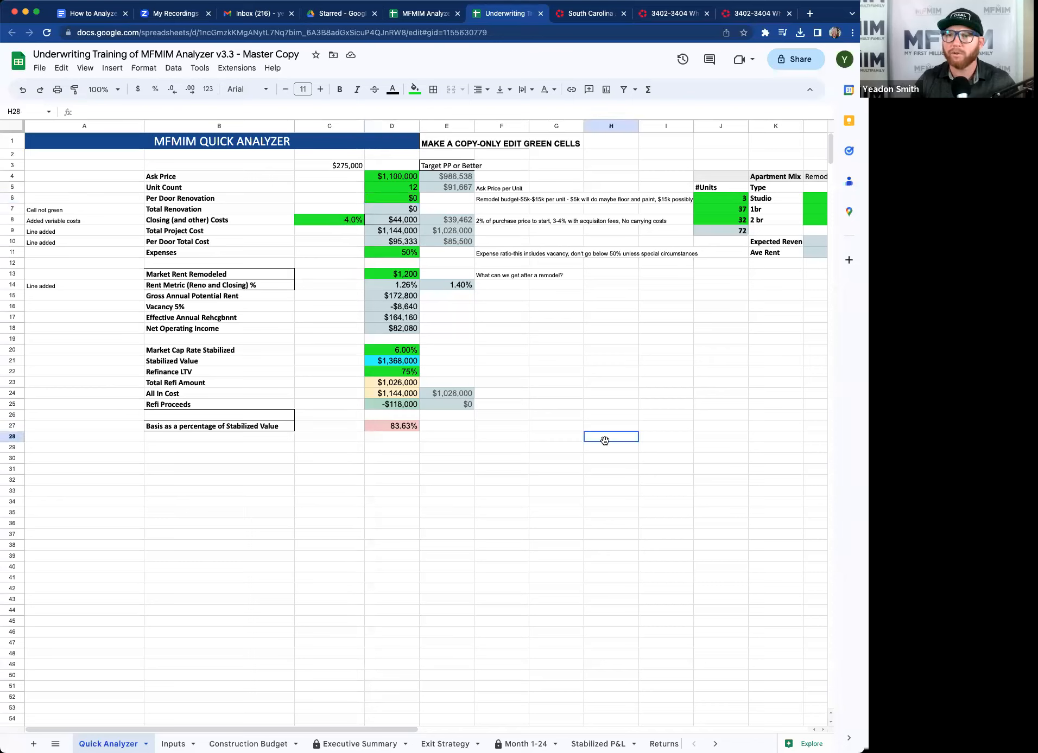
type("9")
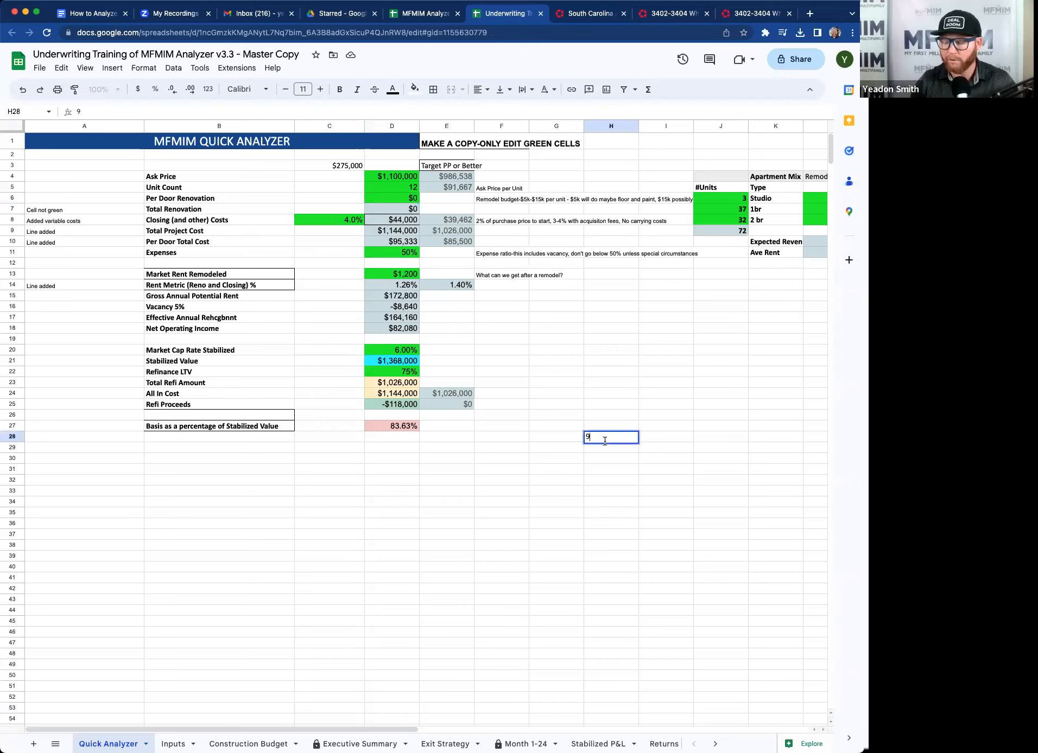
type("6000")
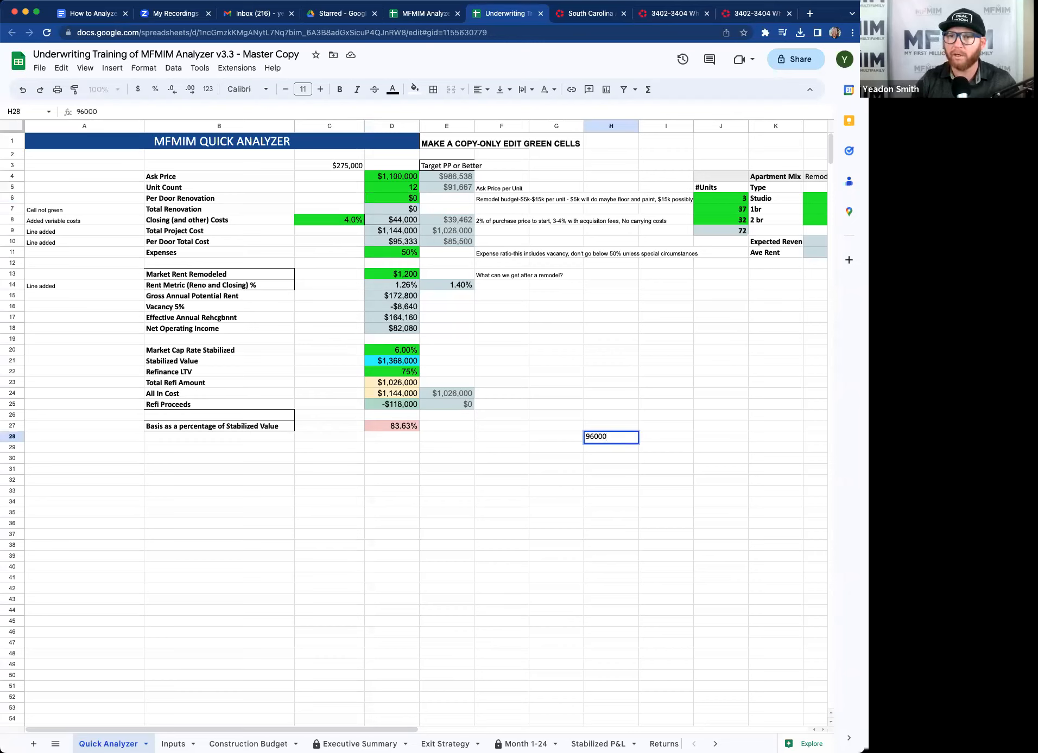
key("Return")
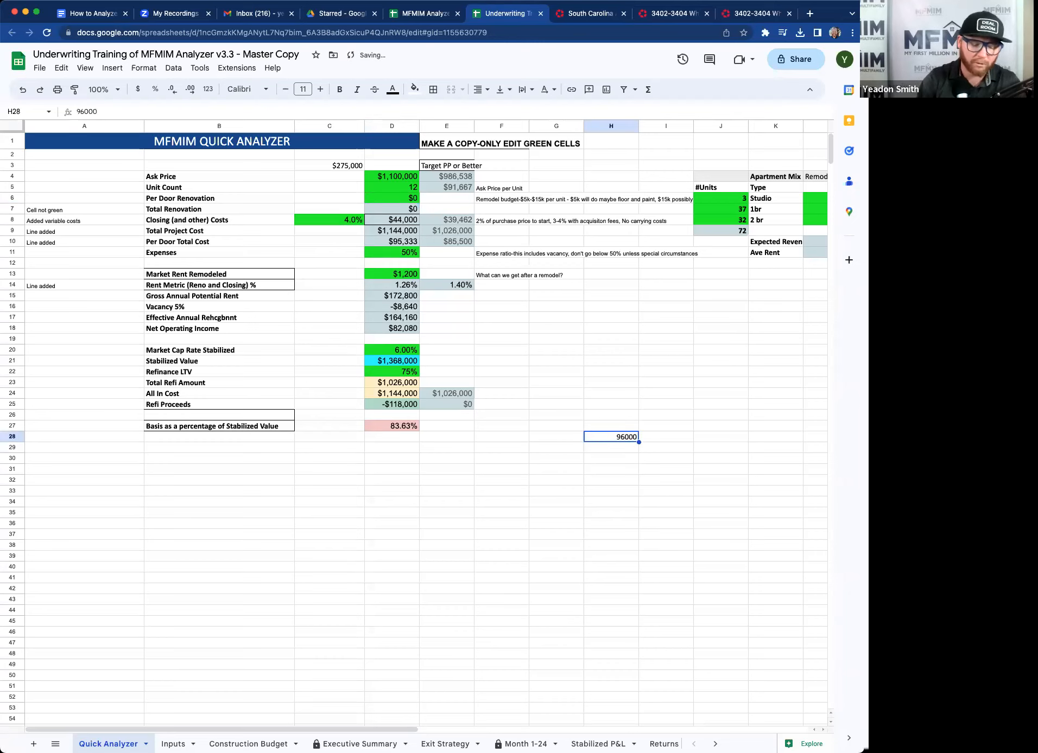
Calculate the monthly rent per unit in H28 with the formula =sum(96000/12/12).
type("=sum(96000")
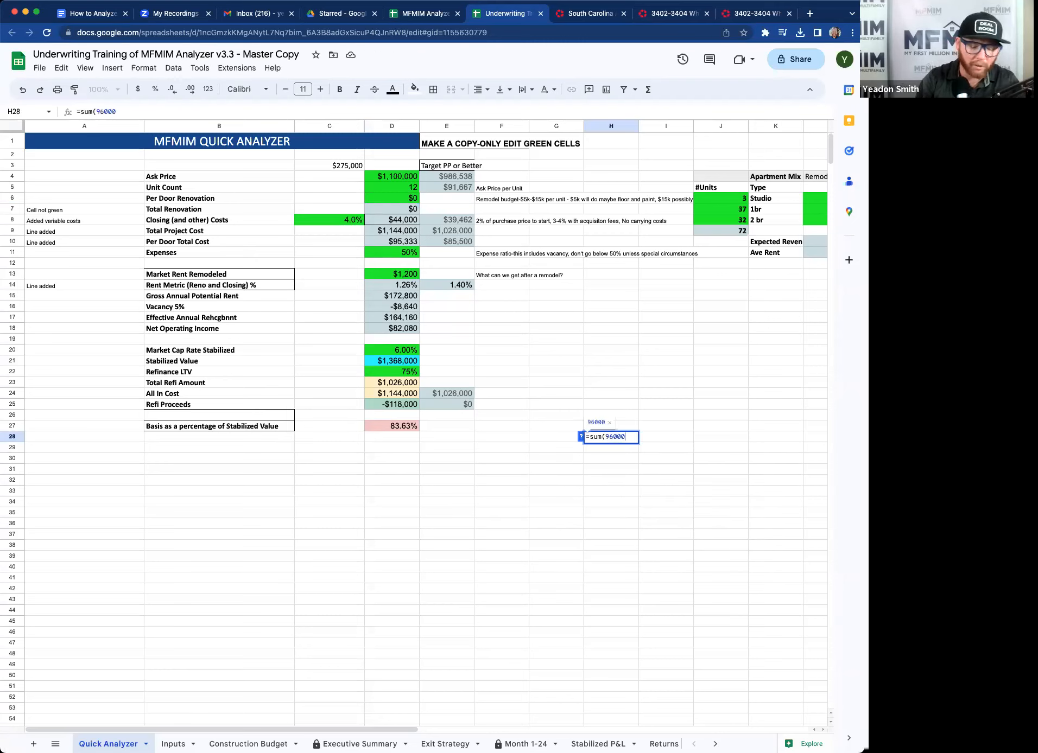
type("/")
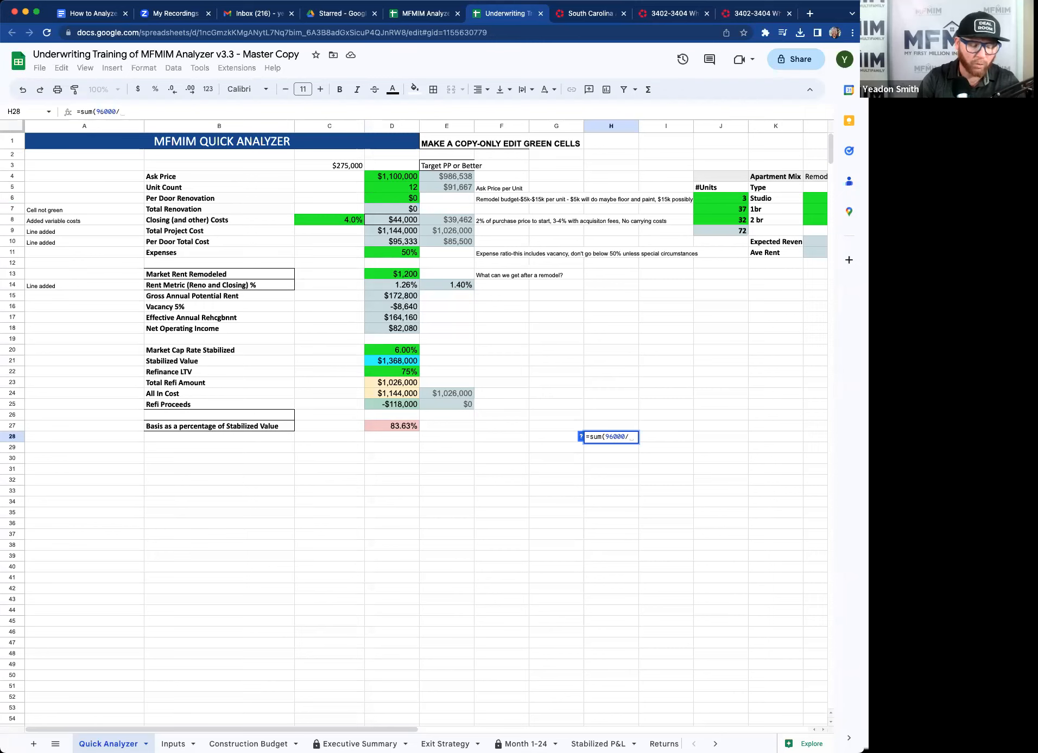
type("12/12)")
key("Return")
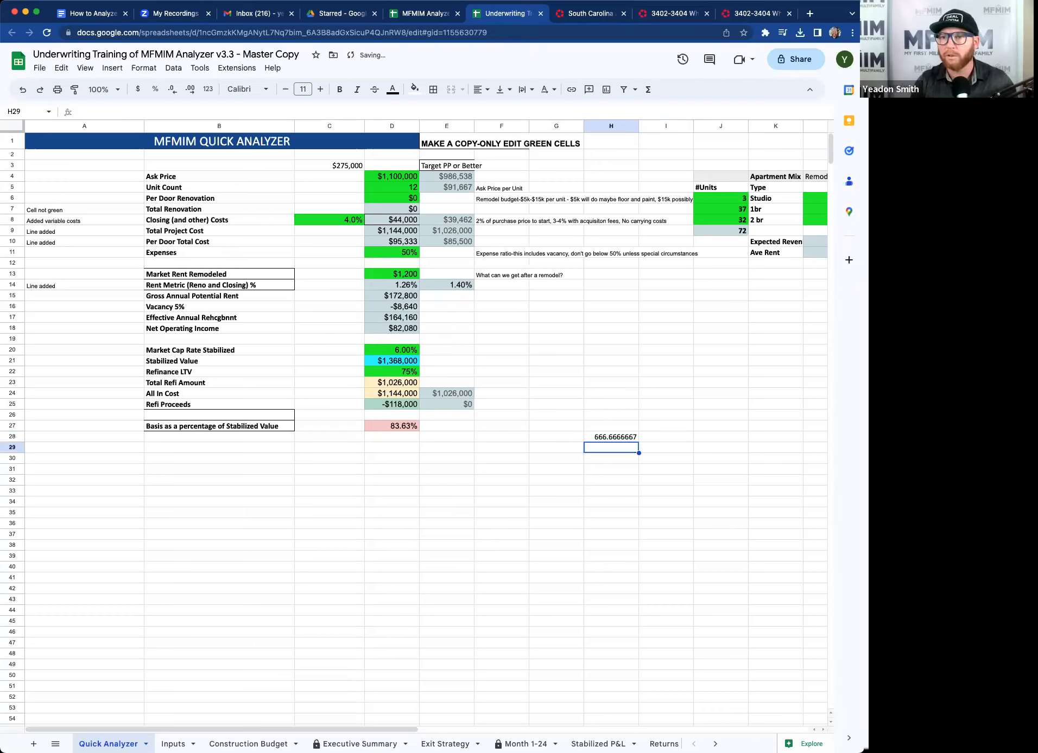
Set Market Rent Remodeled to 667.
left_click(611, 438)
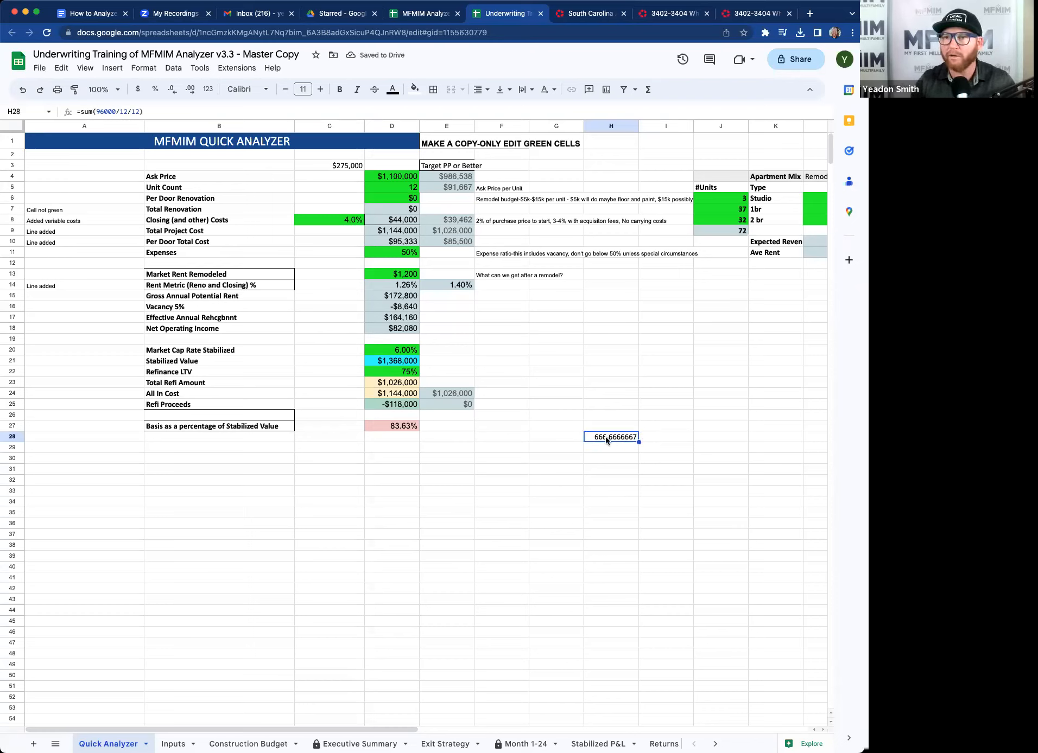
left_click(403, 276)
type("667")
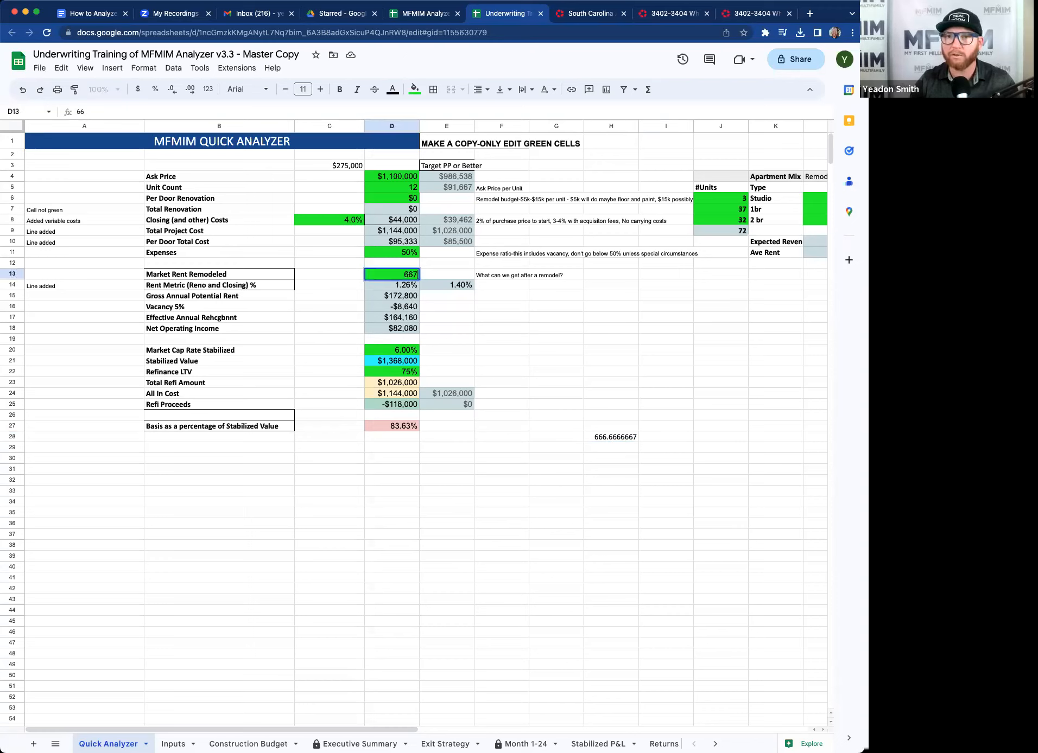
key("Return")
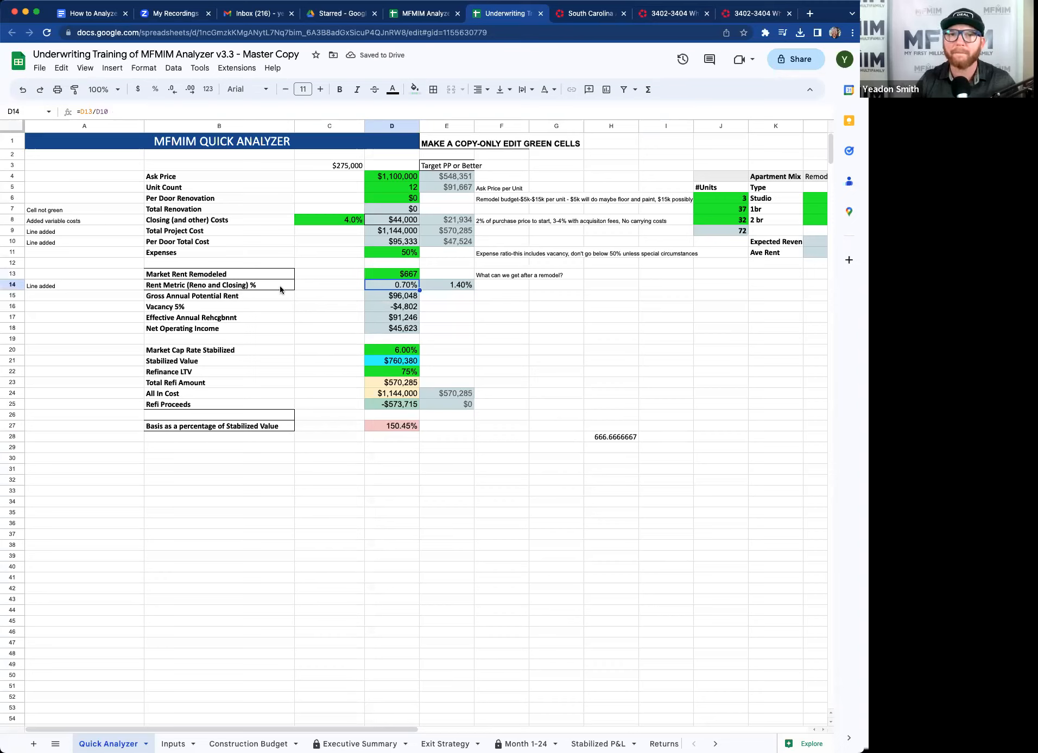
Compare the listing's effective gross income, taxes and operating expenses with the analyzer's Expenses and Vacancy rows.
left_click(398, 254)
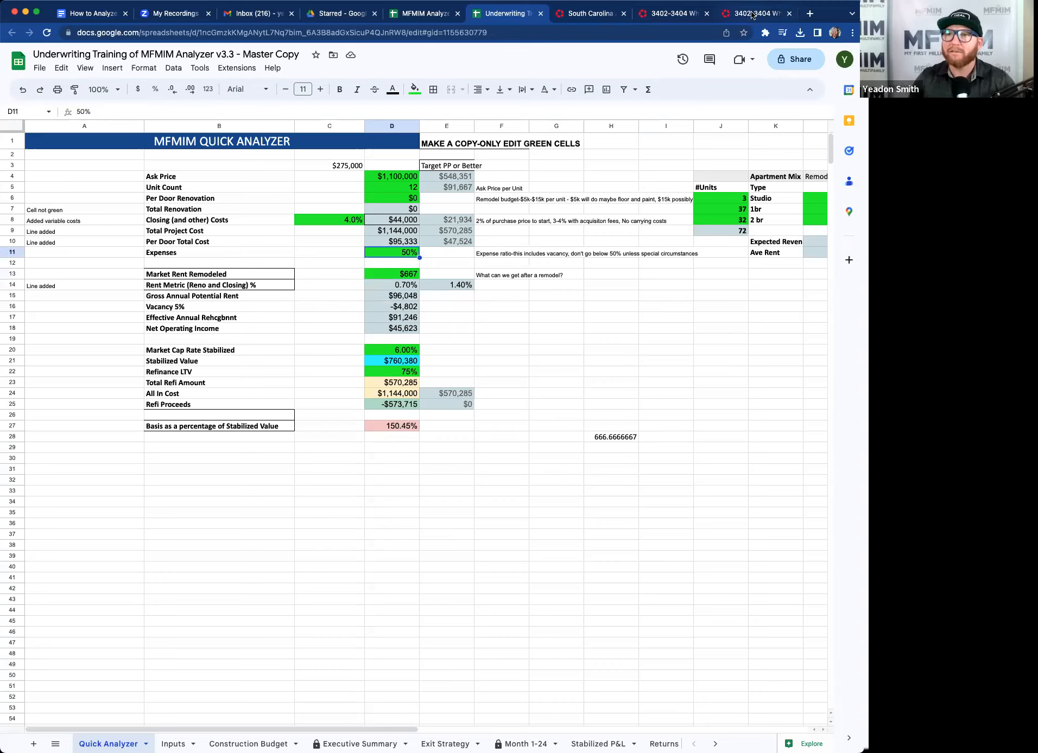
left_click(752, 14)
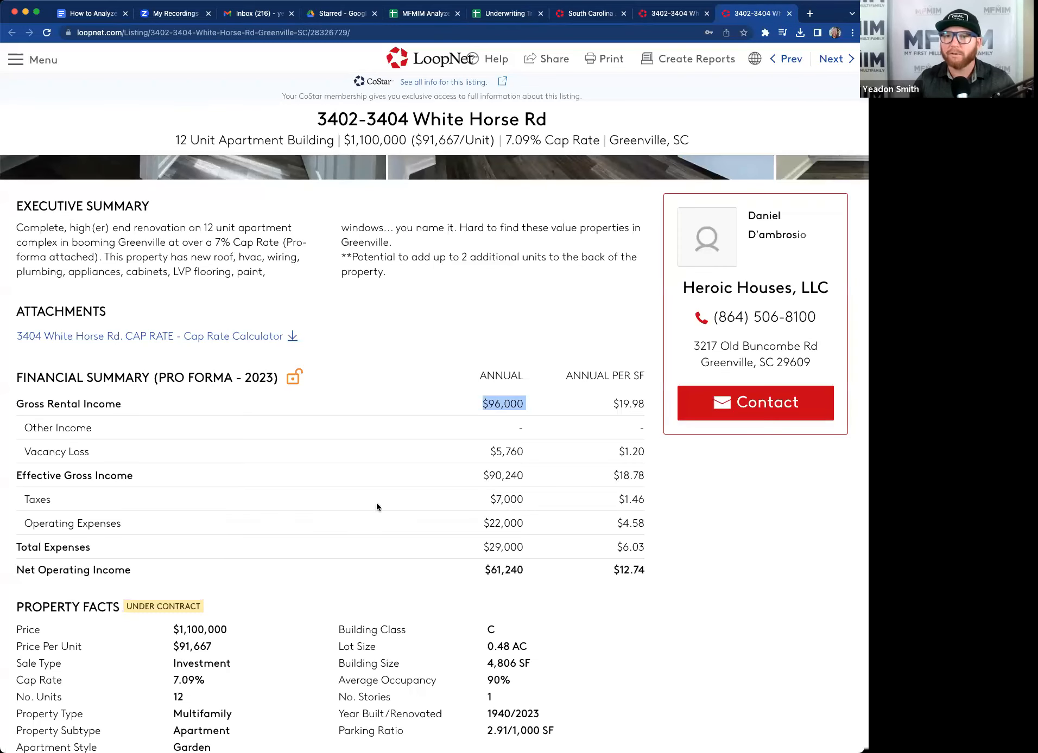
scroll(376, 502, "up", 1)
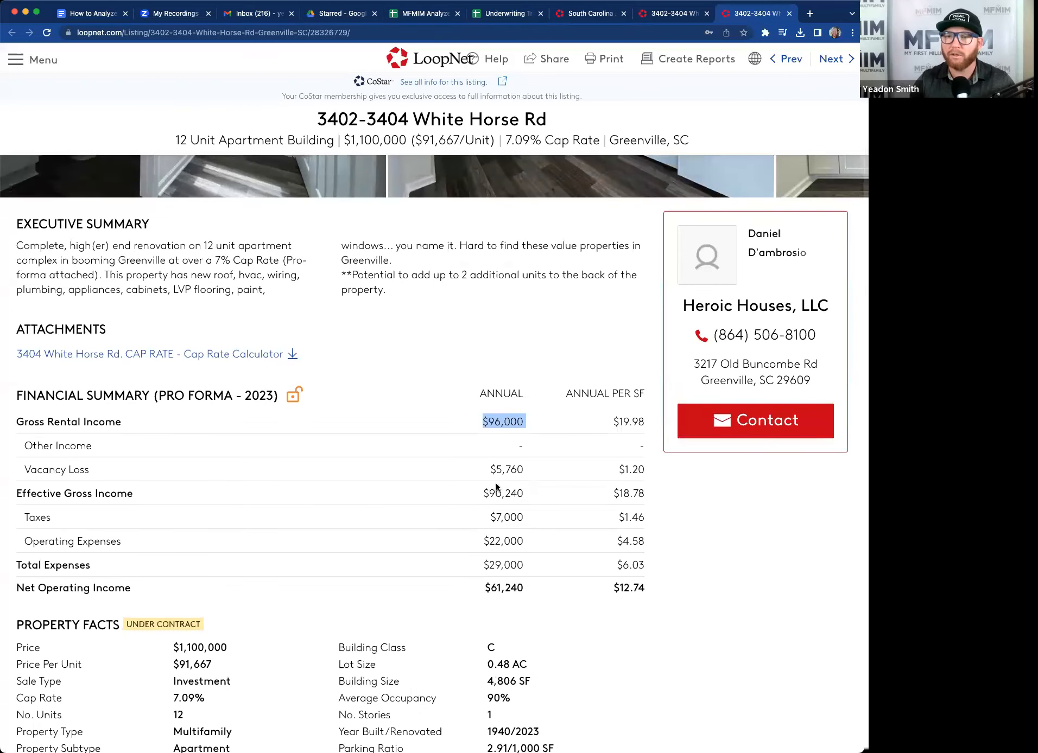
triple_click(522, 492)
scroll(538, 535, "down", 1)
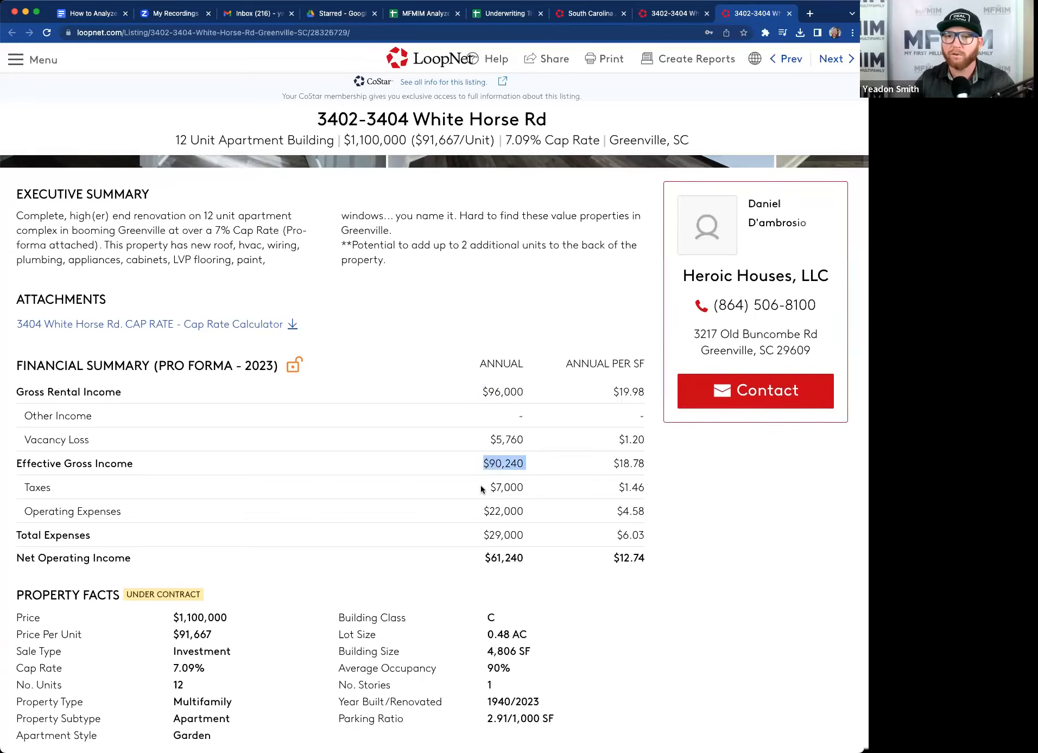
triple_click(532, 489)
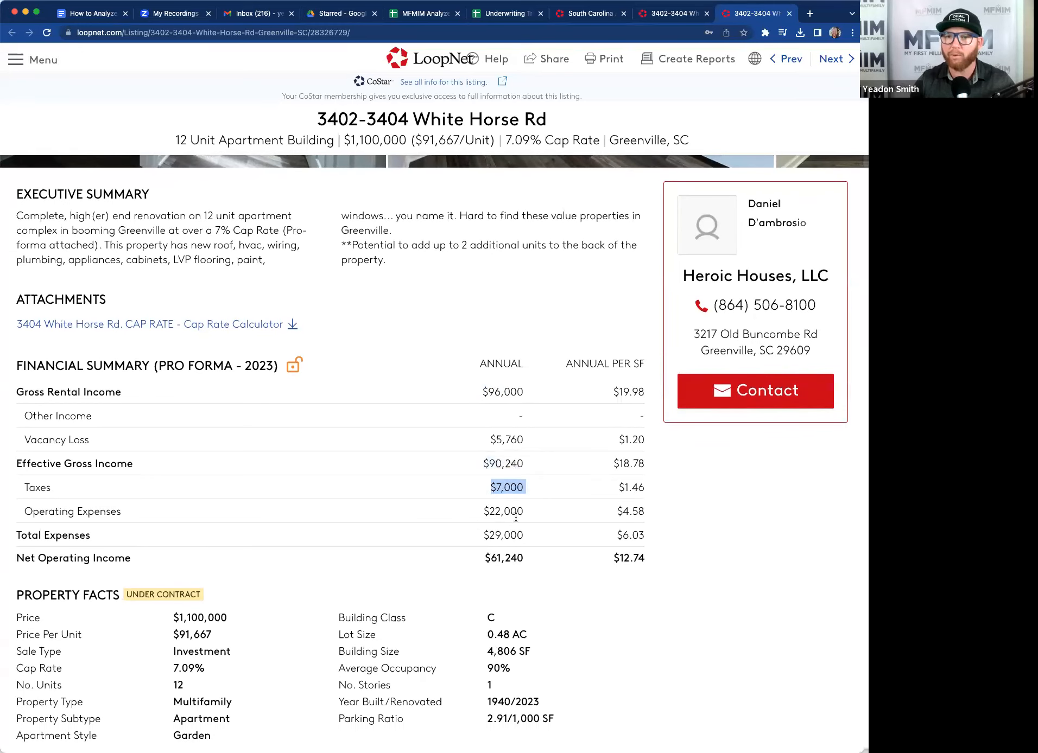
triple_click(556, 515)
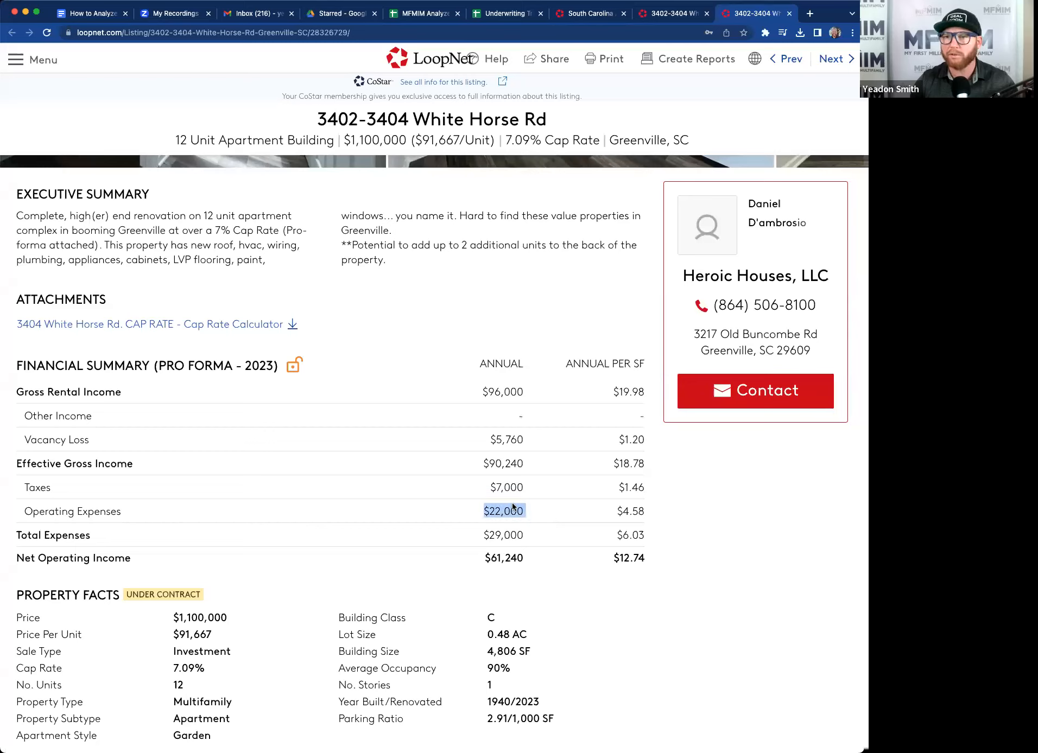
triple_click(538, 489)
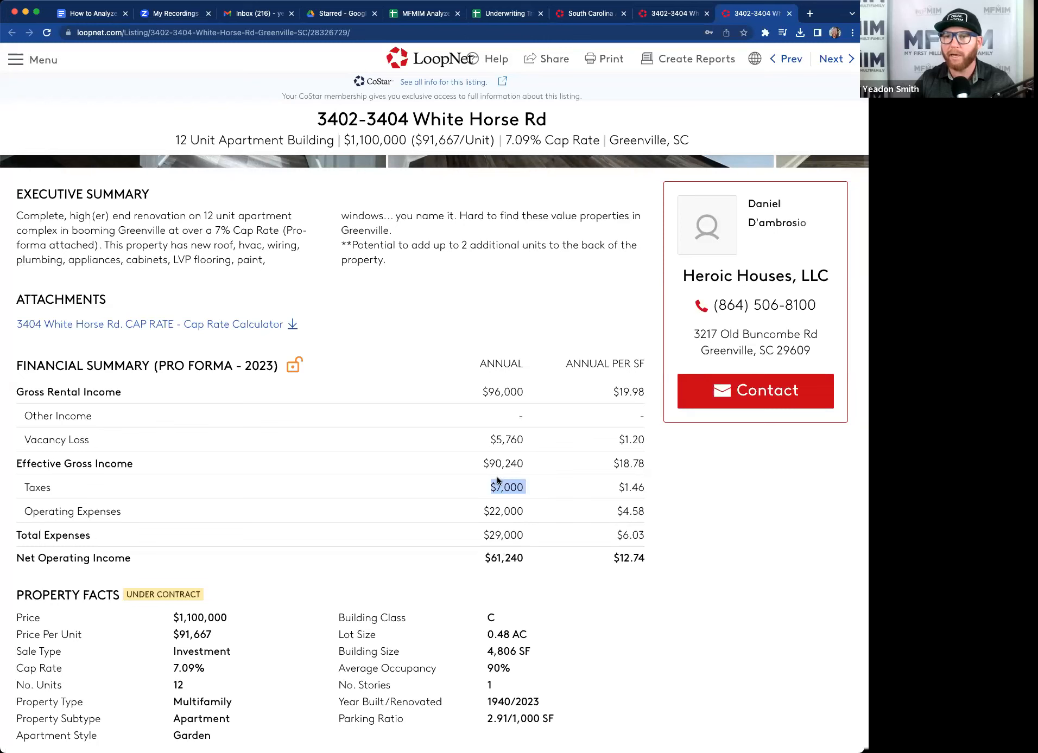
left_click(504, 18)
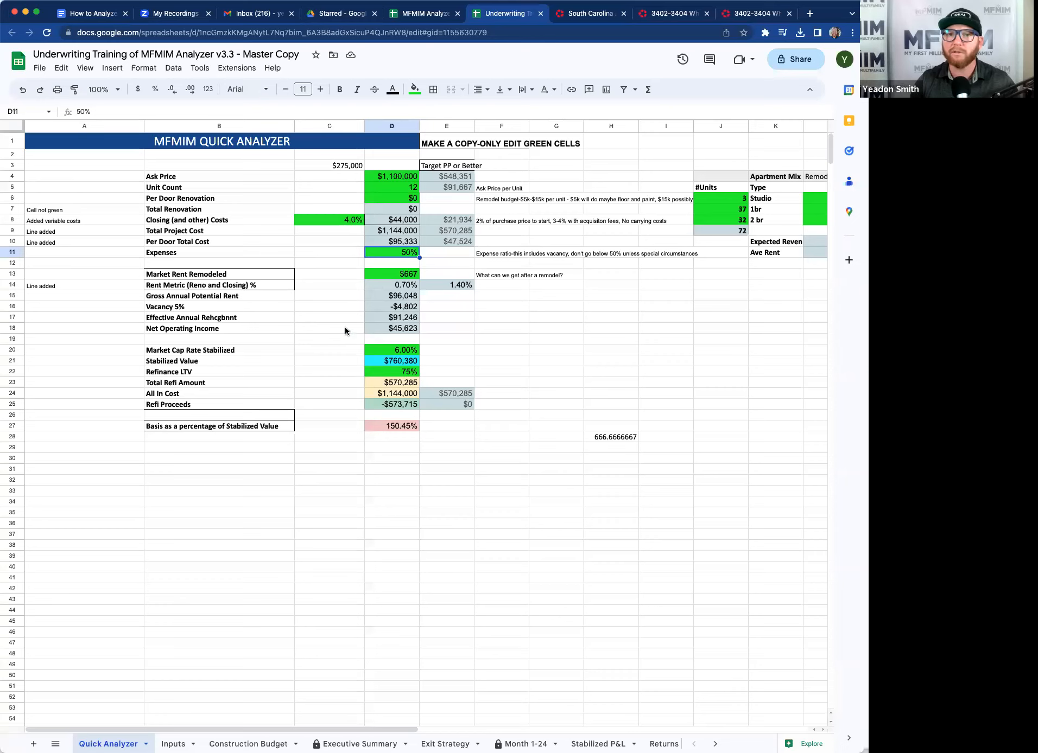
left_click(400, 307)
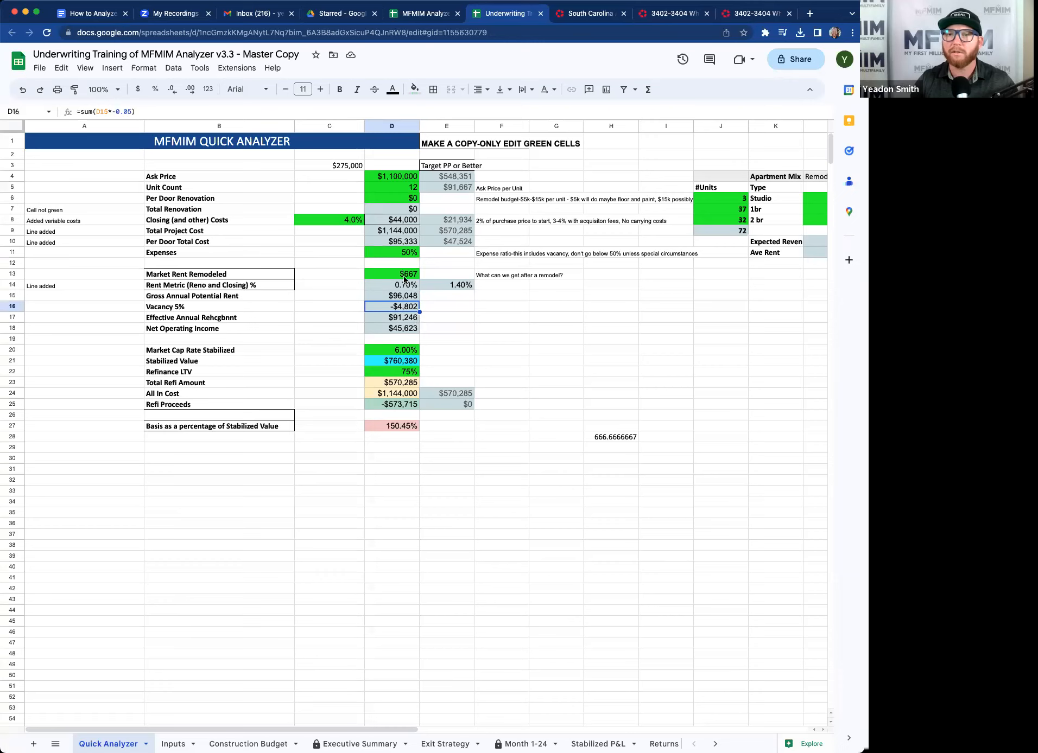
Compare the listing's total expenses and effective gross income with the analyzer's Expenses percentage.
left_click(404, 253)
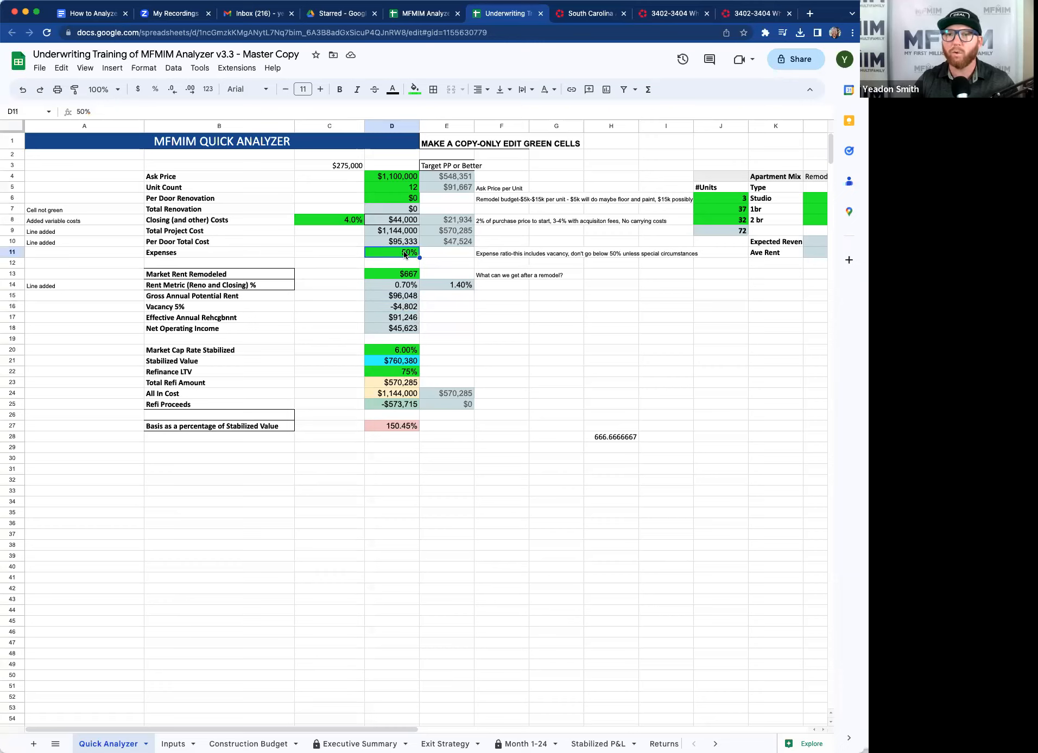
left_click(757, 14)
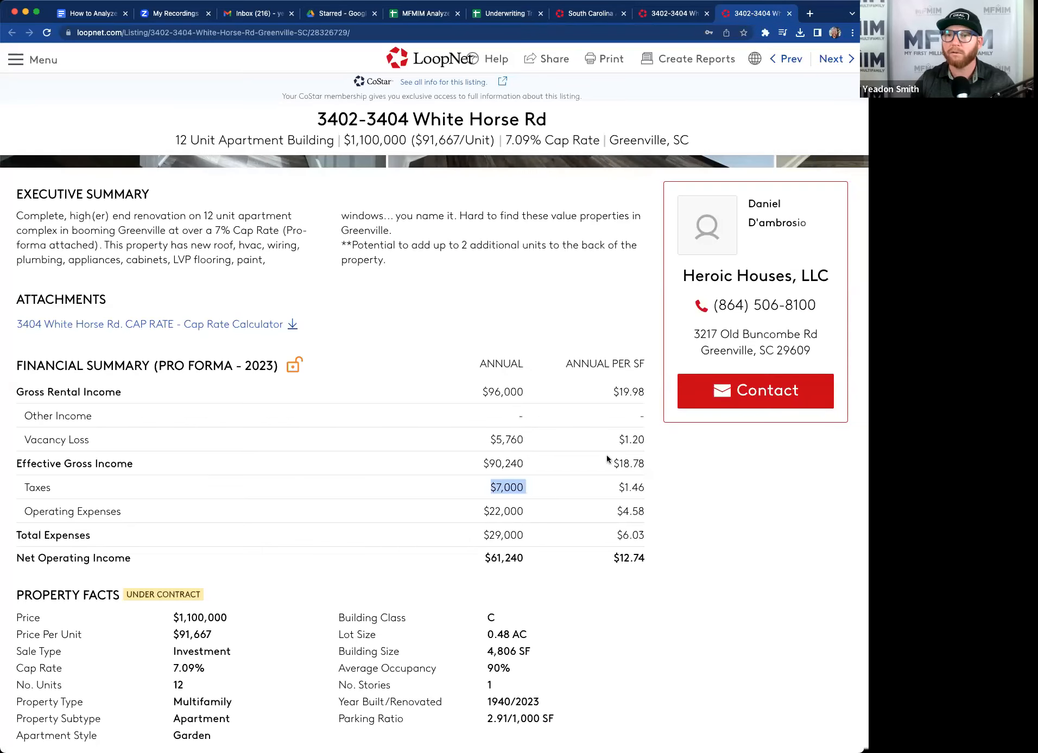
left_click_drag(481, 535, 543, 535)
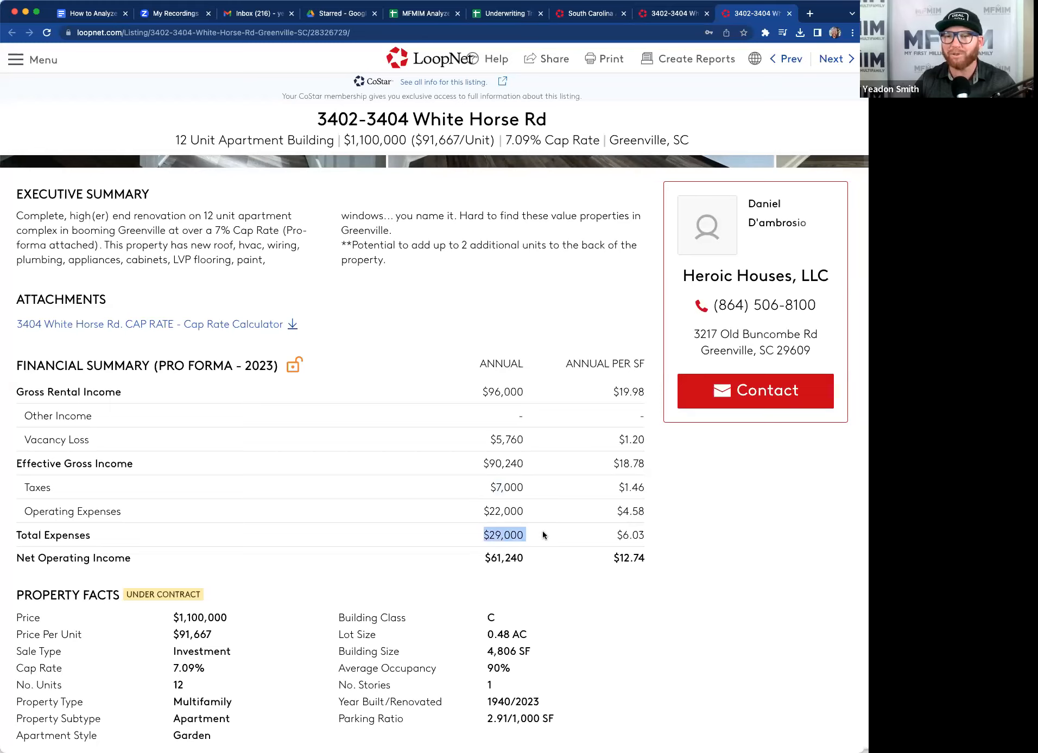
left_click_drag(481, 464, 526, 465)
left_click_drag(482, 536, 535, 537)
left_click_drag(481, 463, 526, 465)
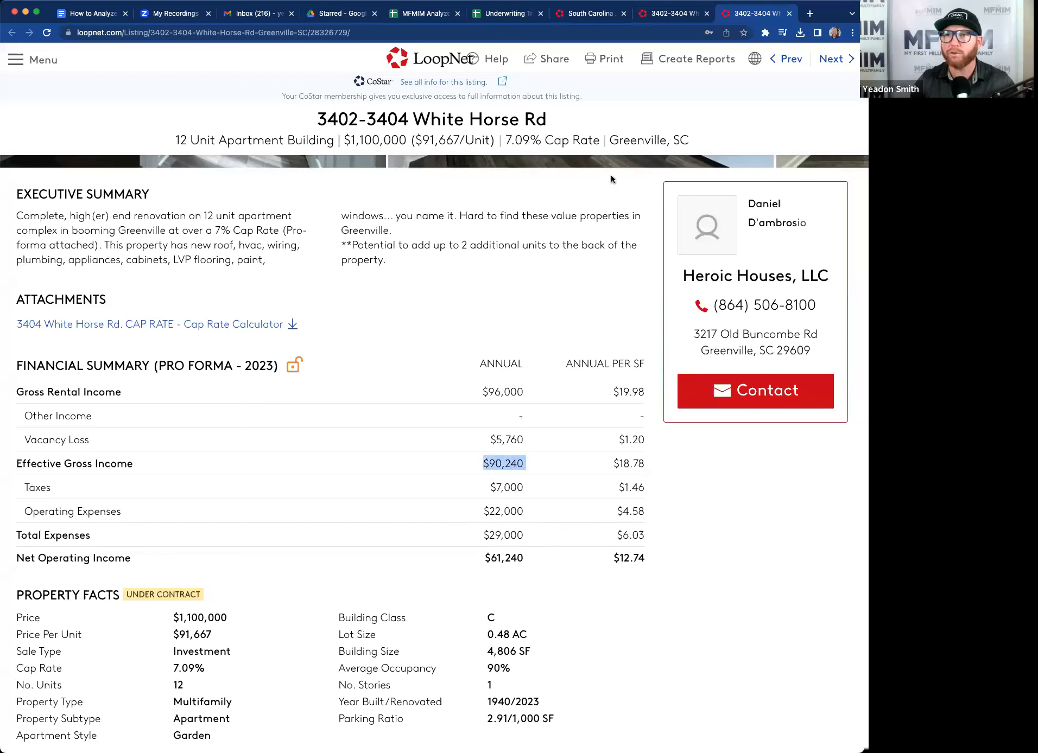
left_click(506, 16)
Calculate the listing's expense ratio in cell H22 with the formula =sum(29000/90240).
left_click(607, 372)
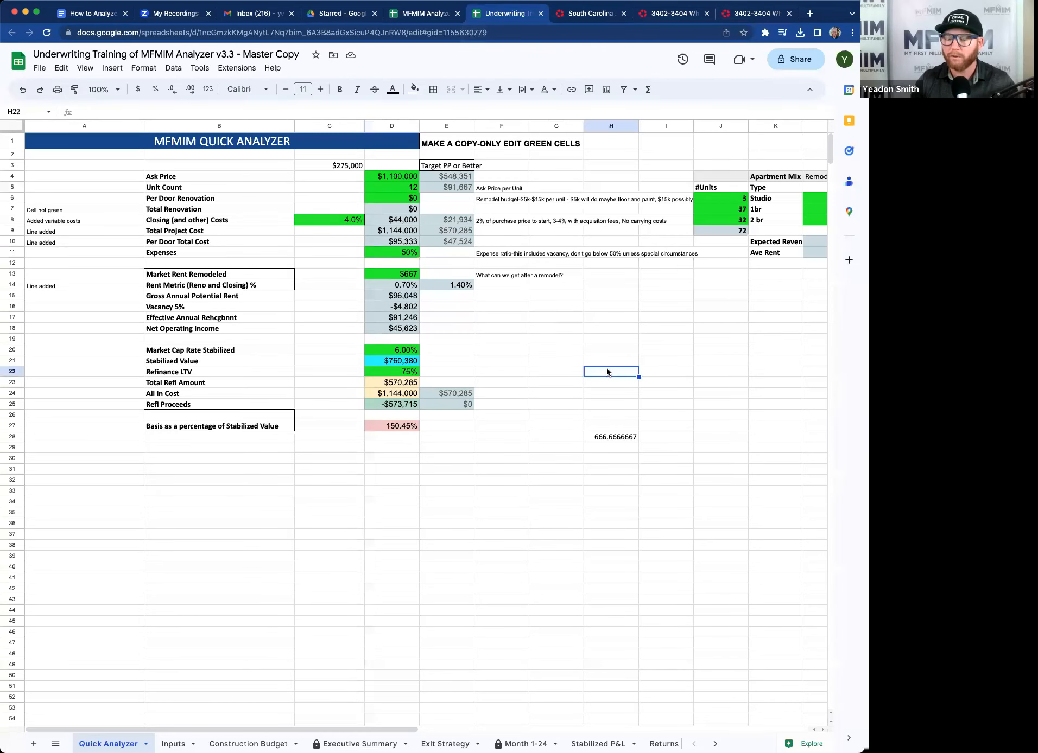
type("29000/")
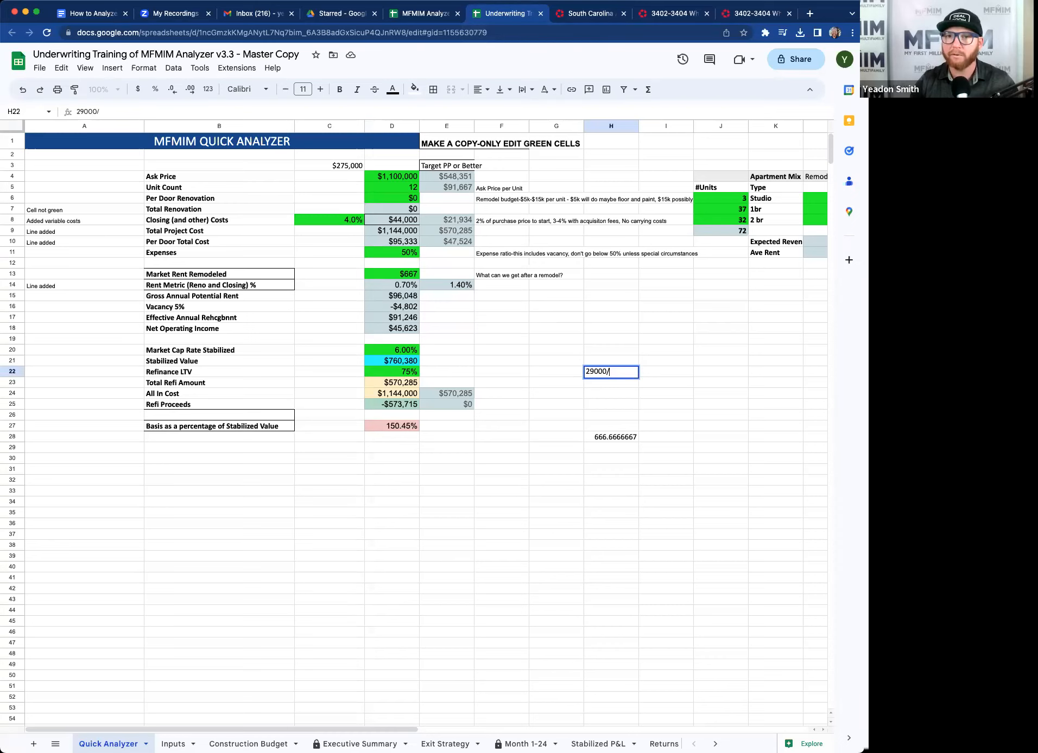
left_click(762, 15)
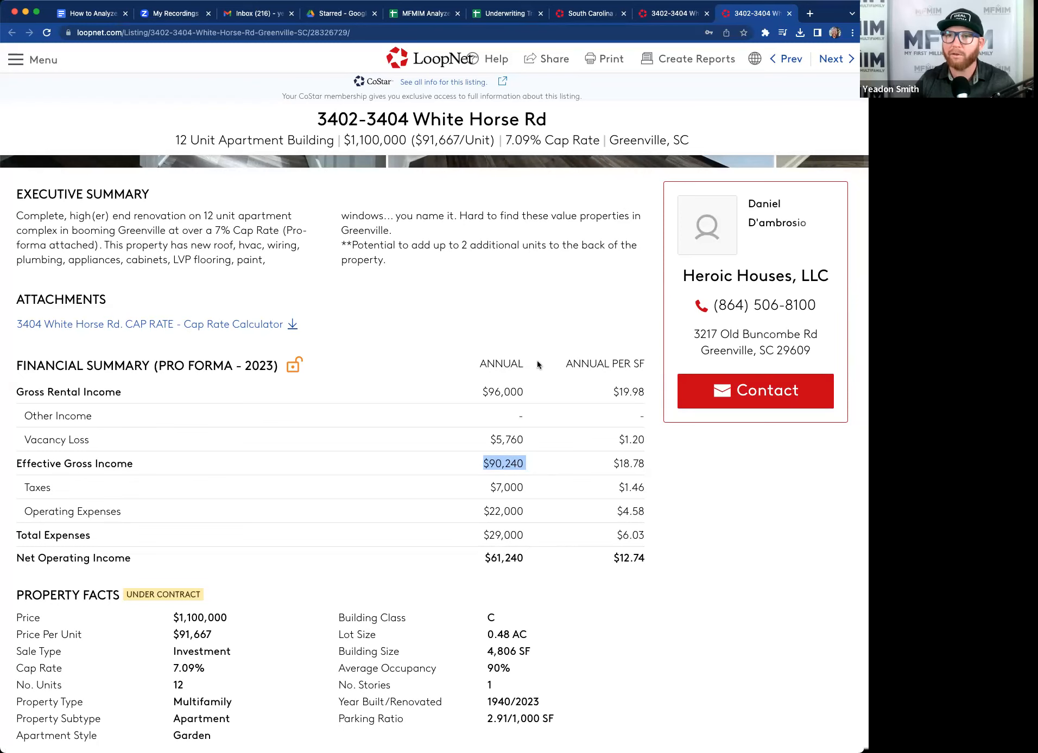
left_click(522, 17)
type("90240")
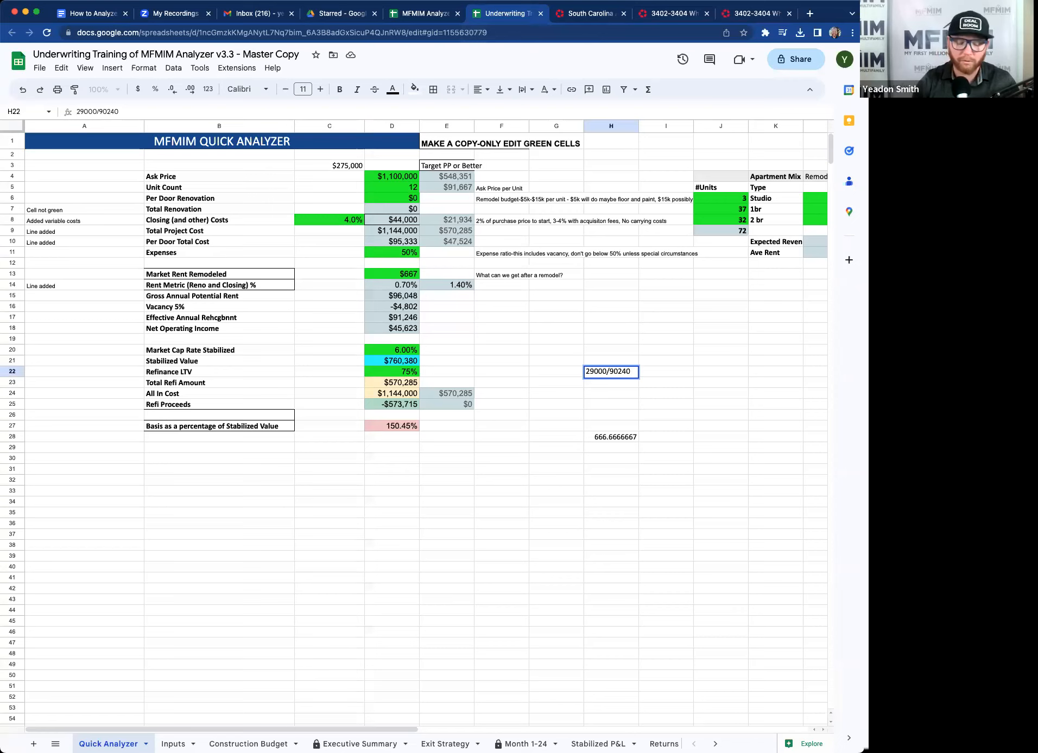
key("Return")
key("Up")
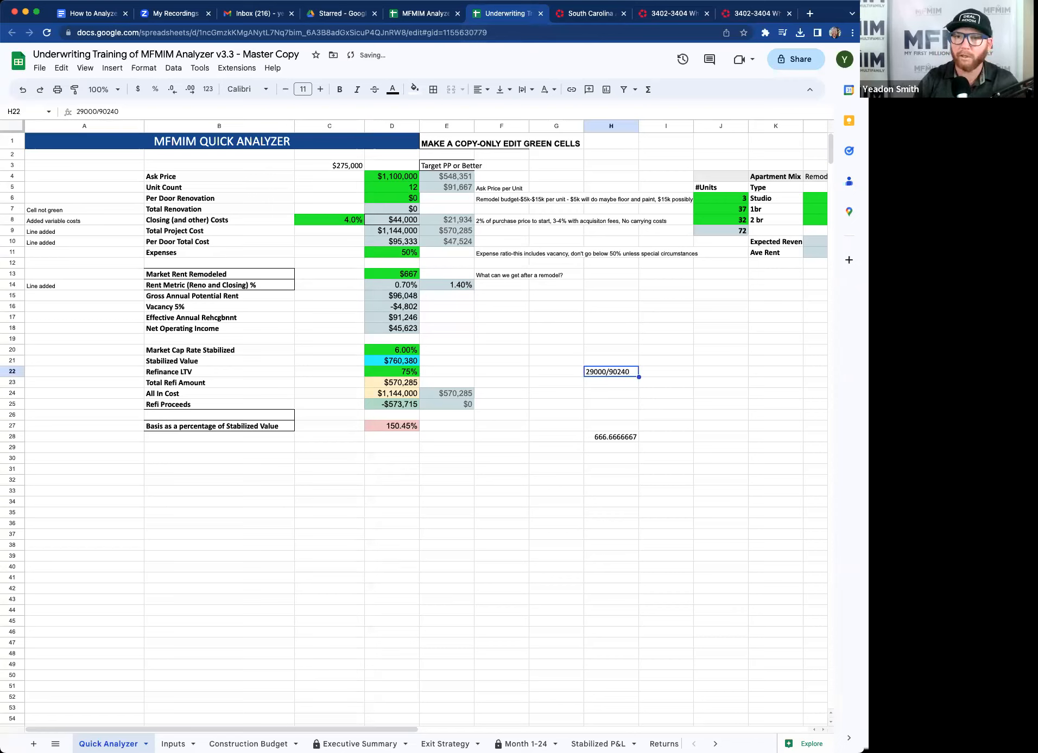
key("Return")
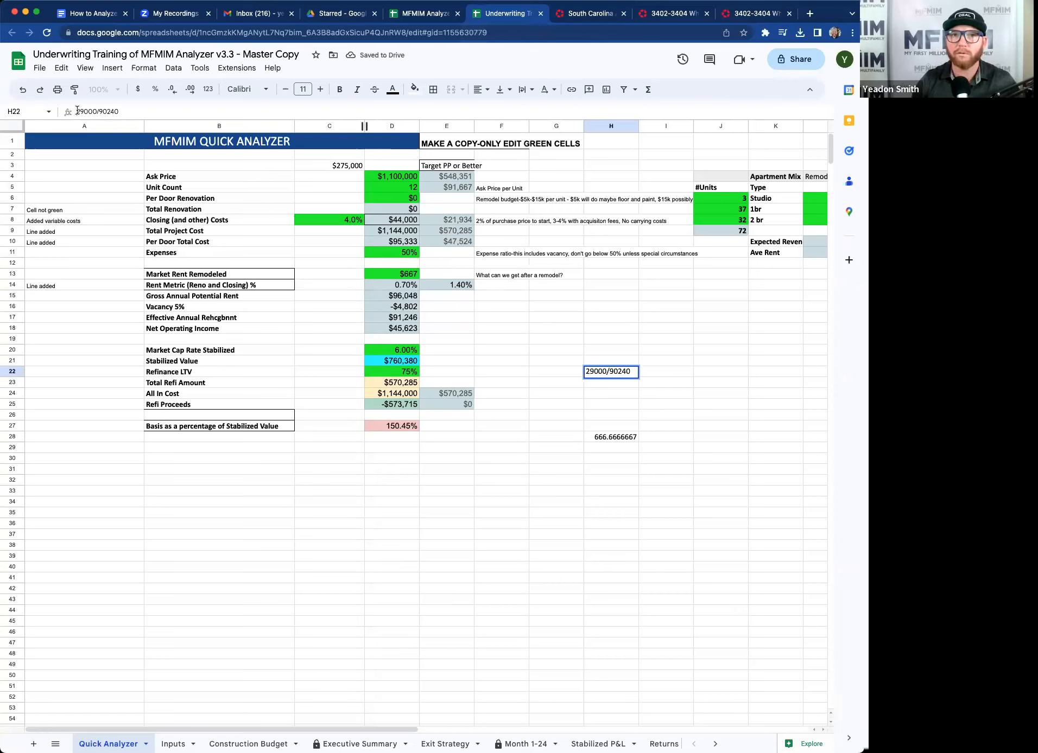
type("=sum(")
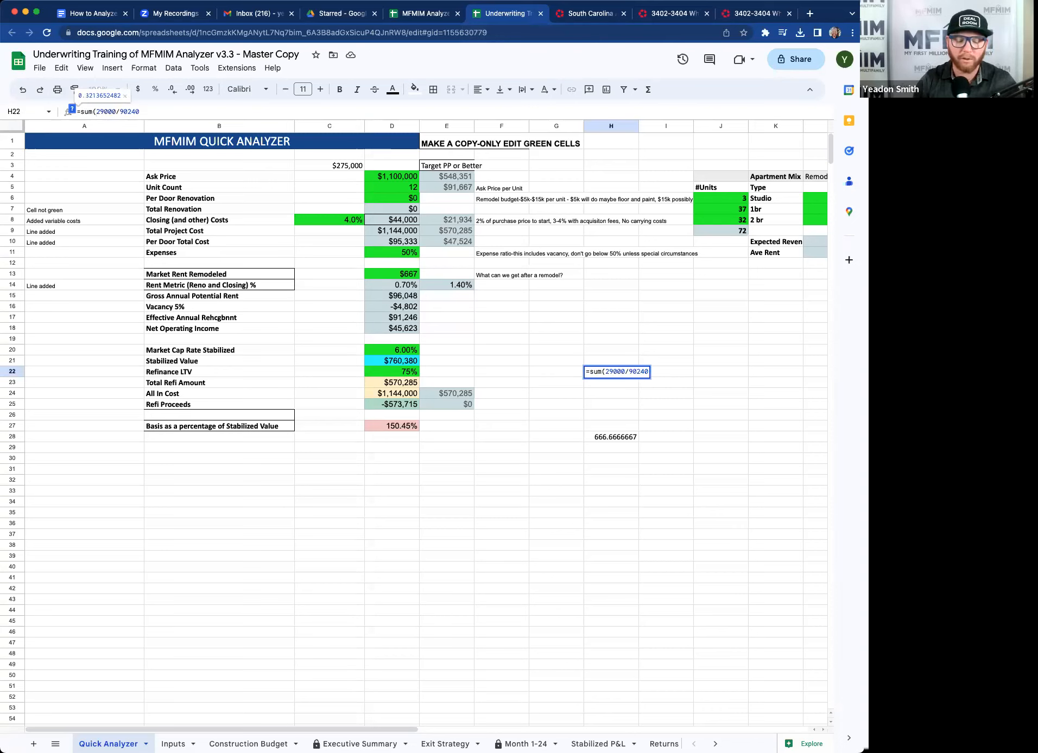
type(")")
key("Return")
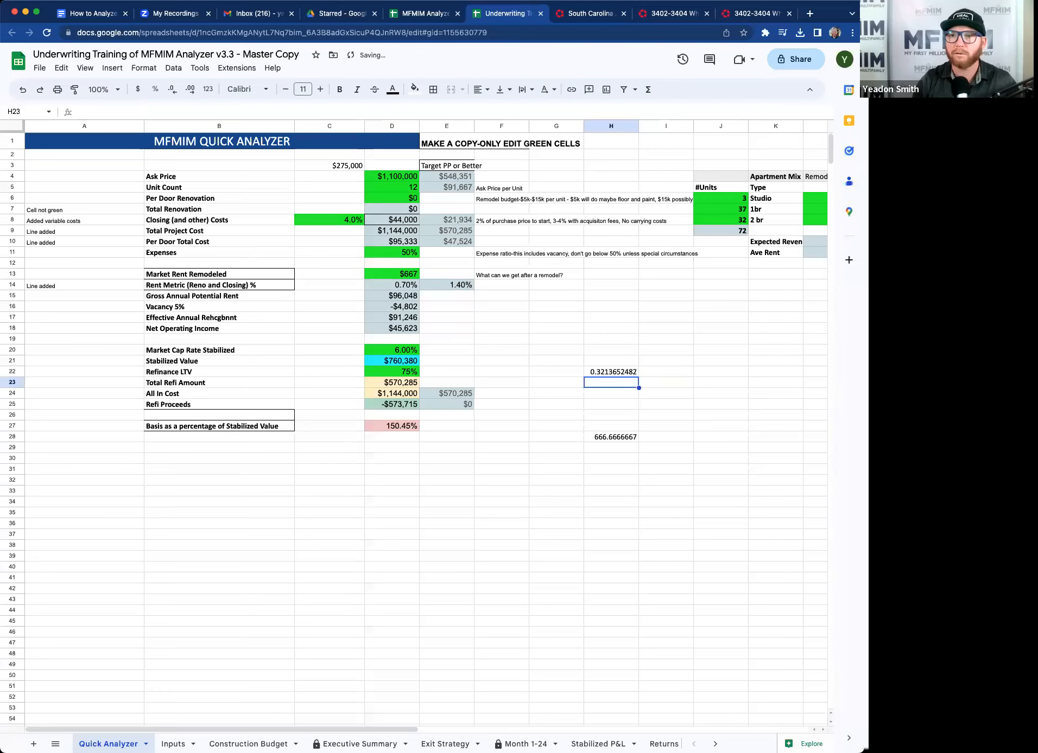
Set the analyzer's Expenses percentage to 32%.
key("Up")
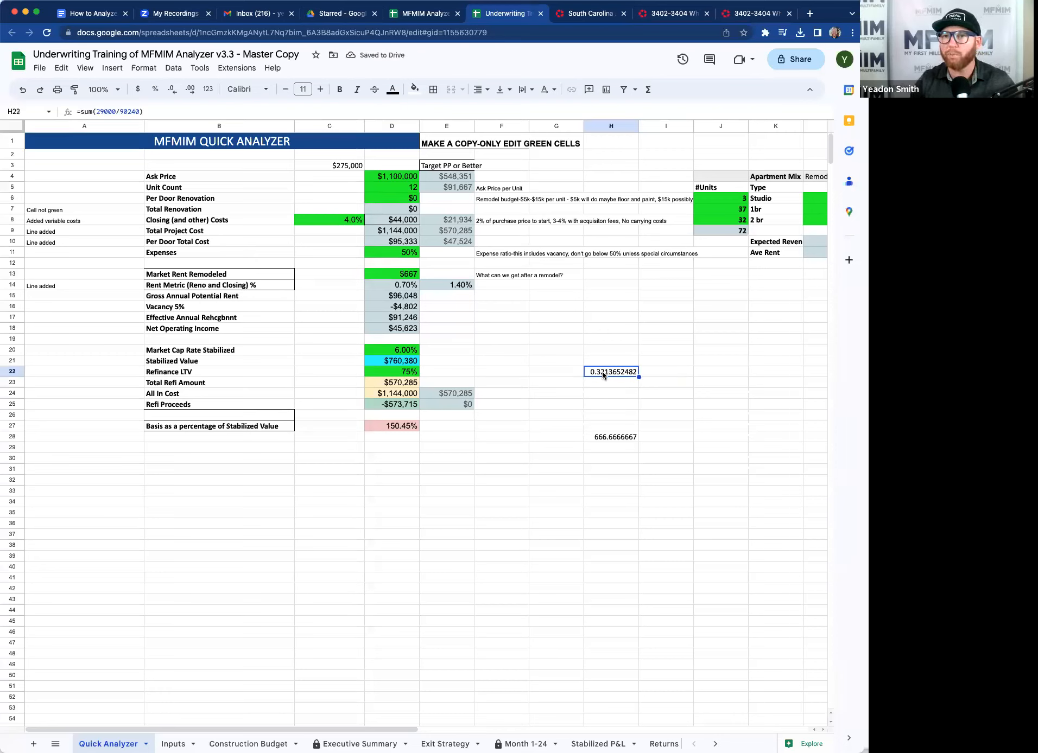
left_click(402, 256)
type("32")
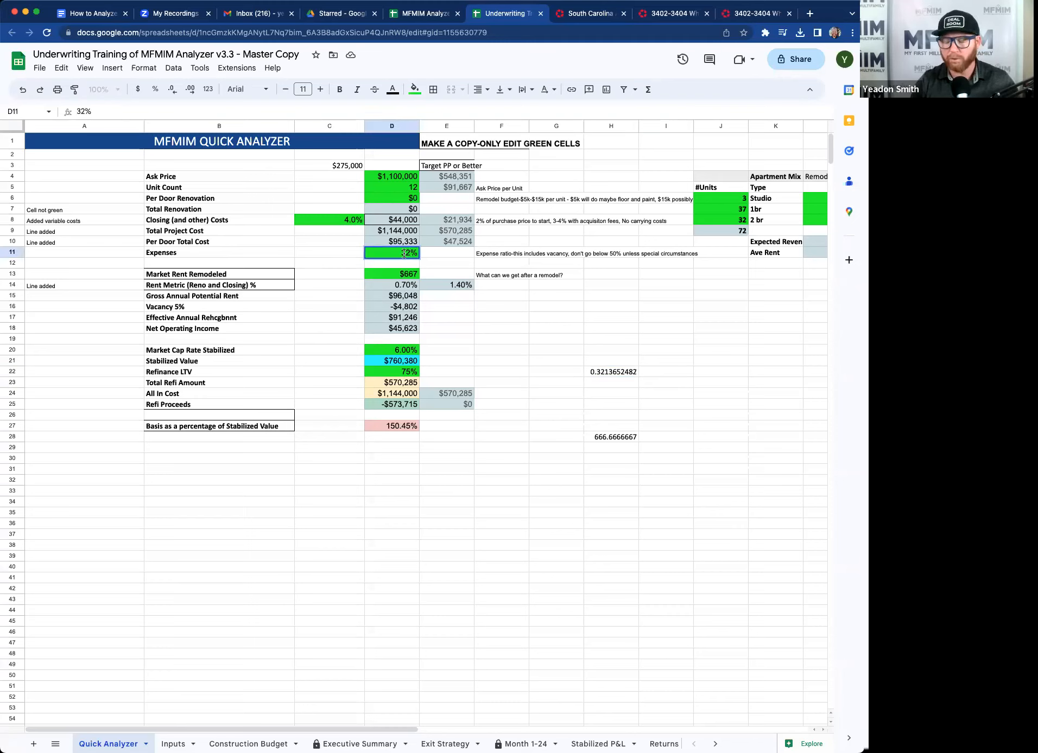
key("Return")
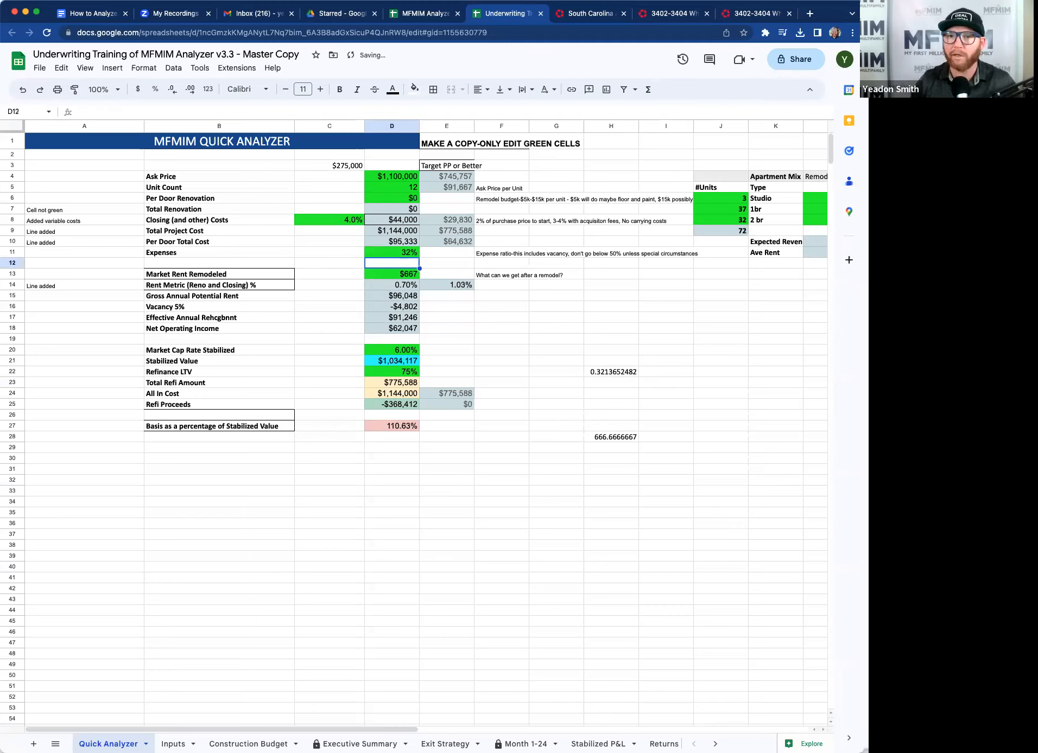
Compare the analyzer's net operating income with the listing's net operating income.
left_click(410, 277)
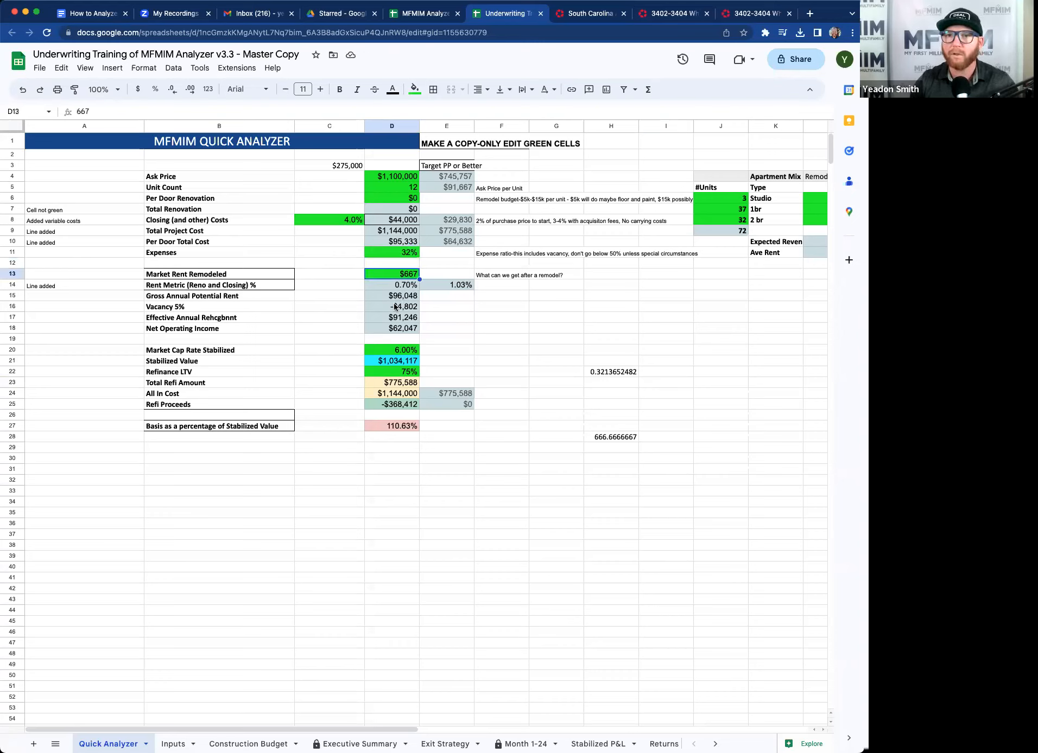
left_click(404, 330)
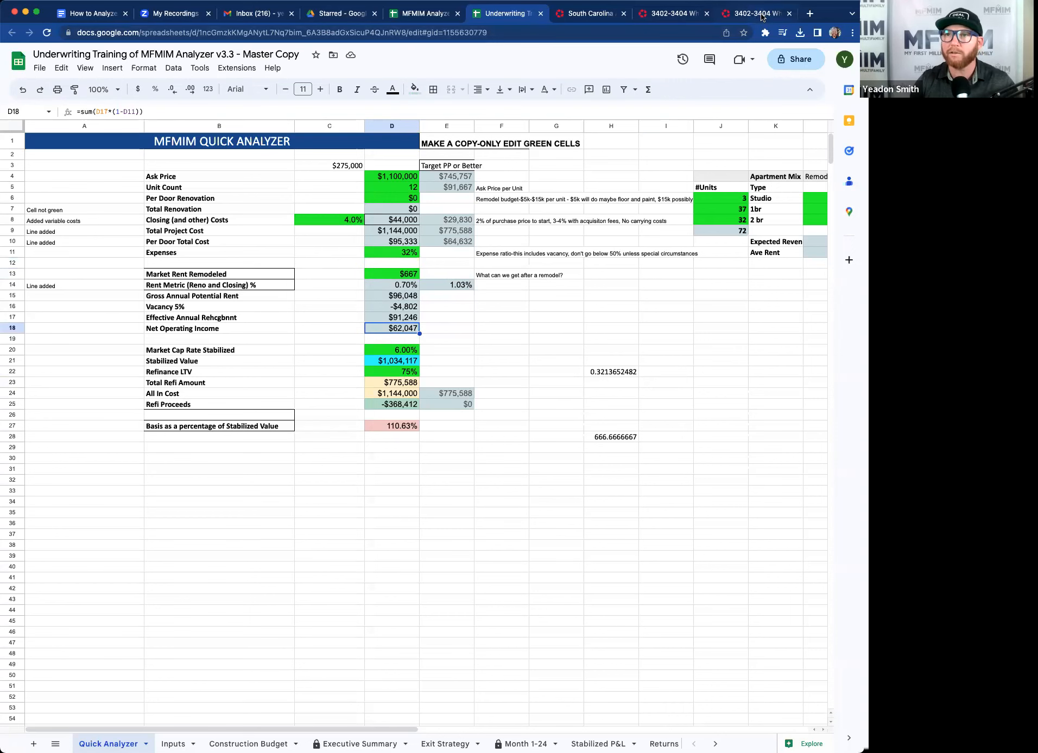
left_click(762, 15)
left_click_drag(486, 563, 525, 562)
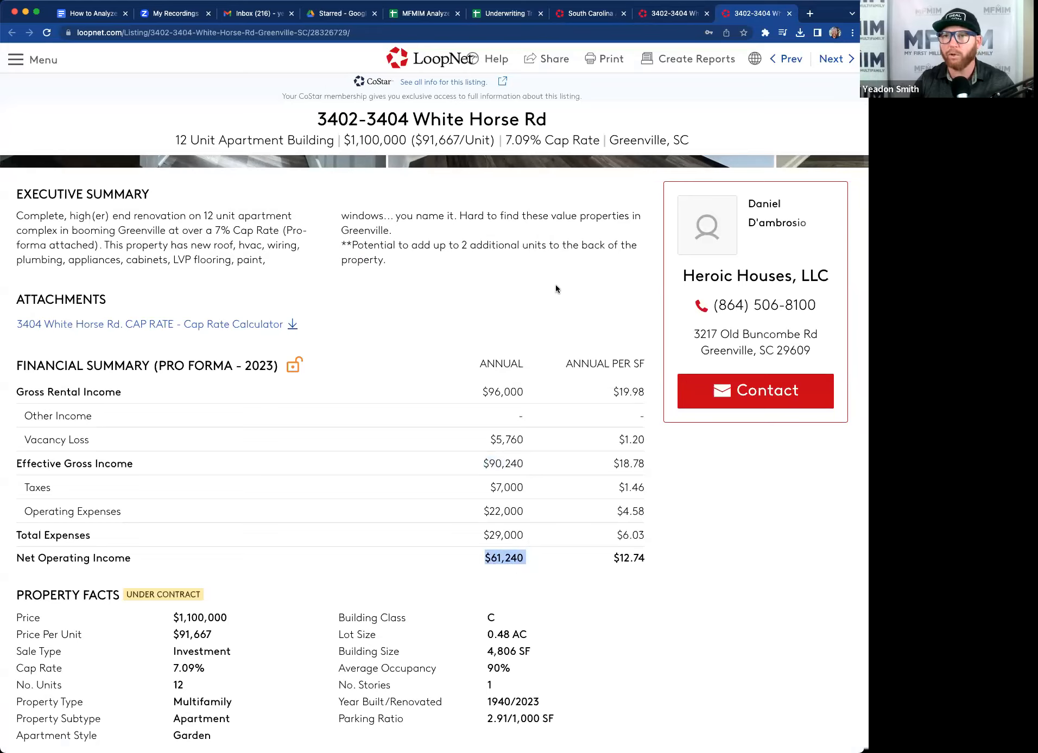
left_click(505, 14)
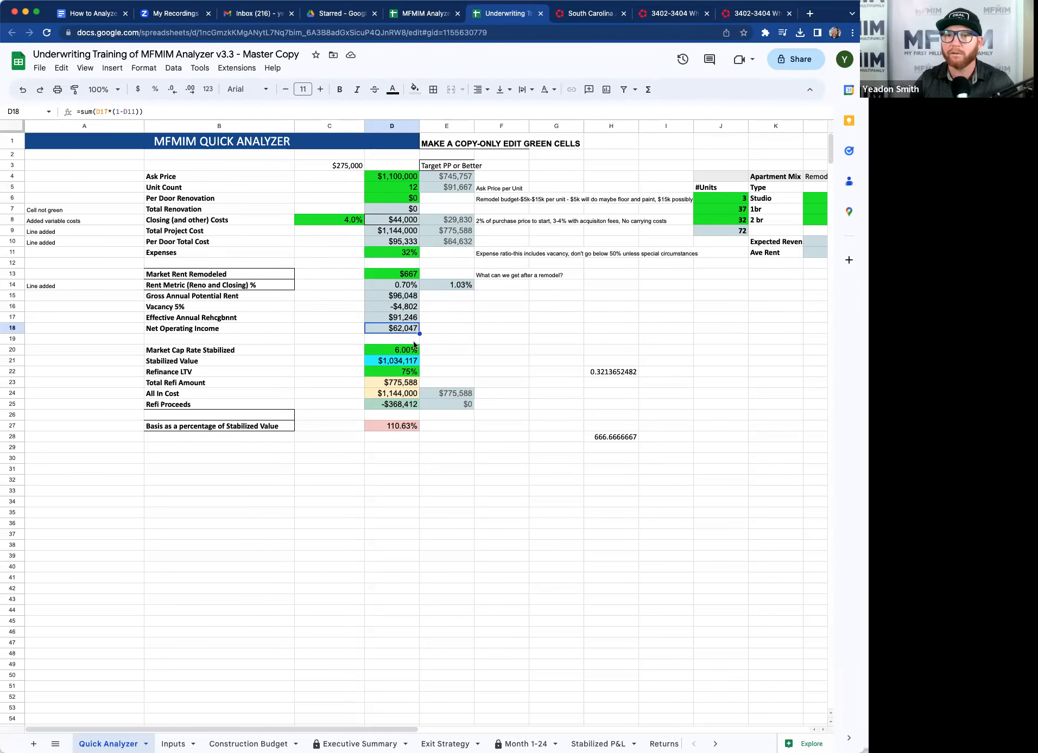
Set Market Cap Rate Stabilized to 5.5%.
left_click(432, 350)
left_click(403, 351)
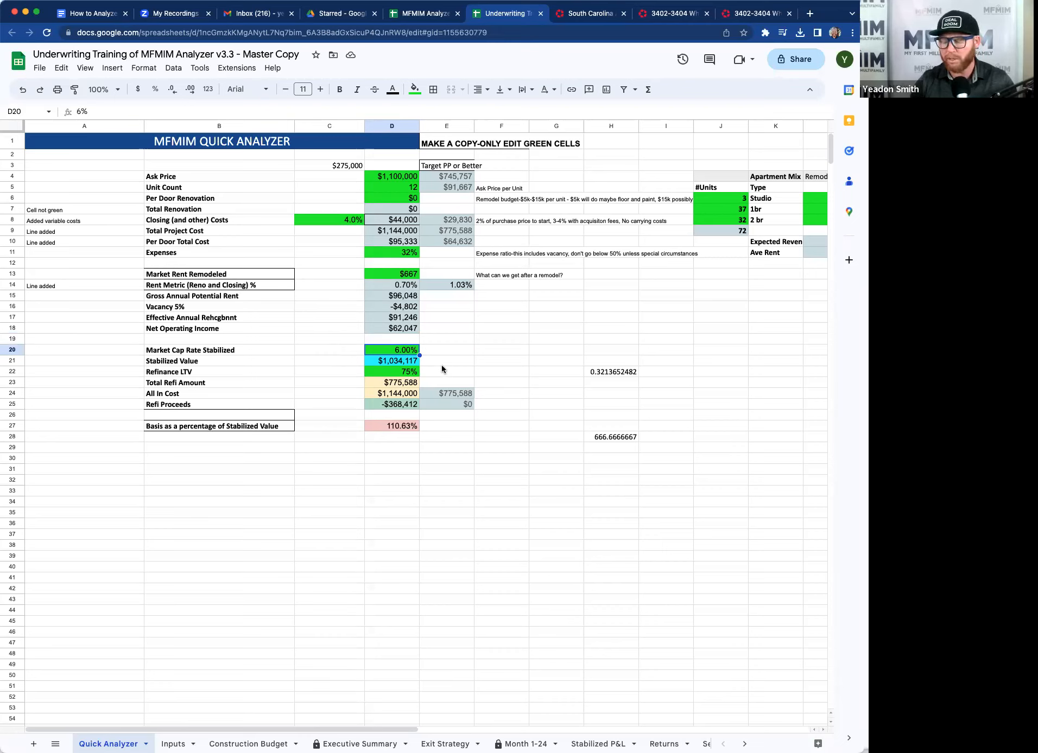
type("5.5")
key("Return")
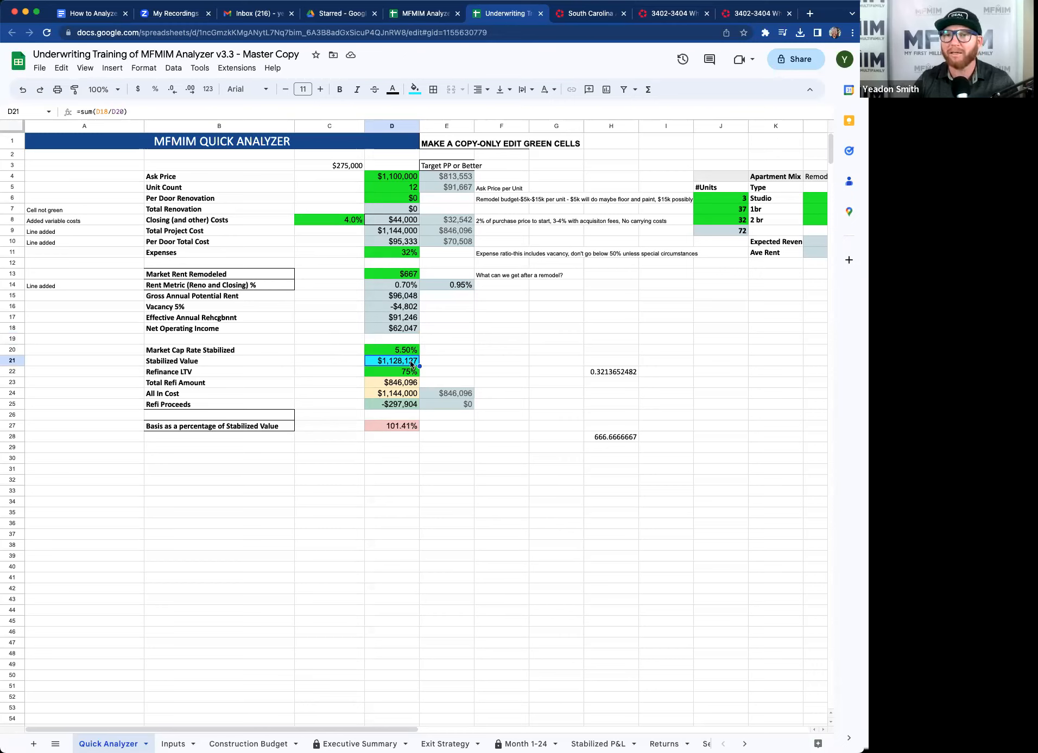
Inspect the Ask Price, Stabilized Value and All In Cost cells and the All In Cost formula.
left_click(398, 177)
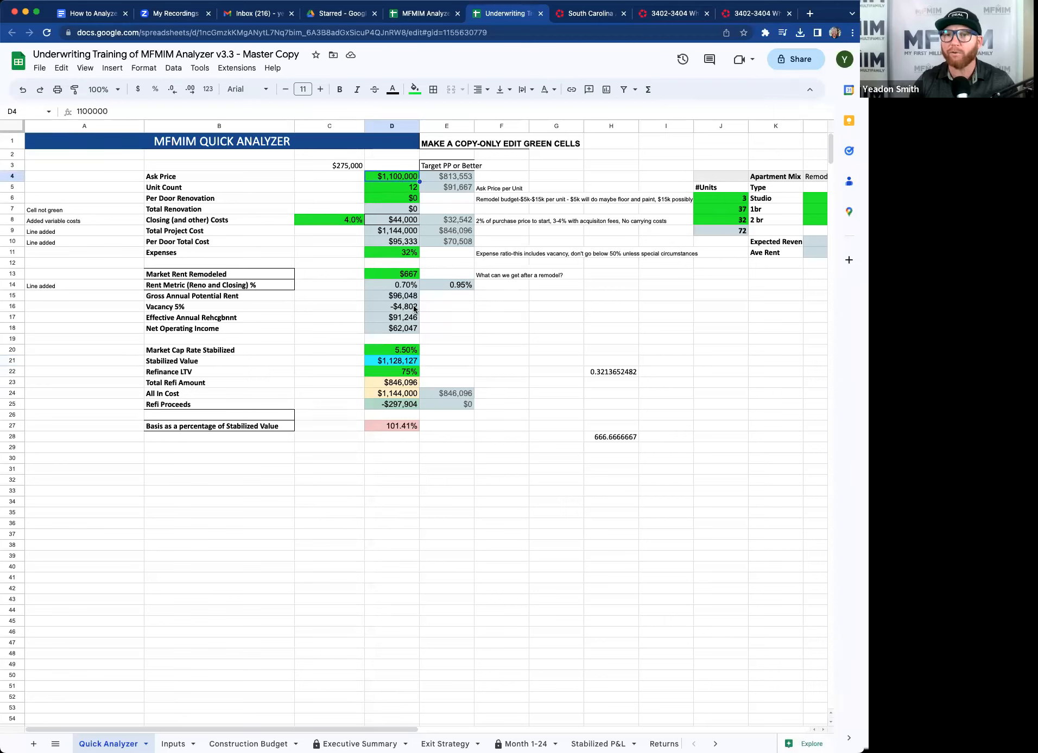
left_click(399, 363)
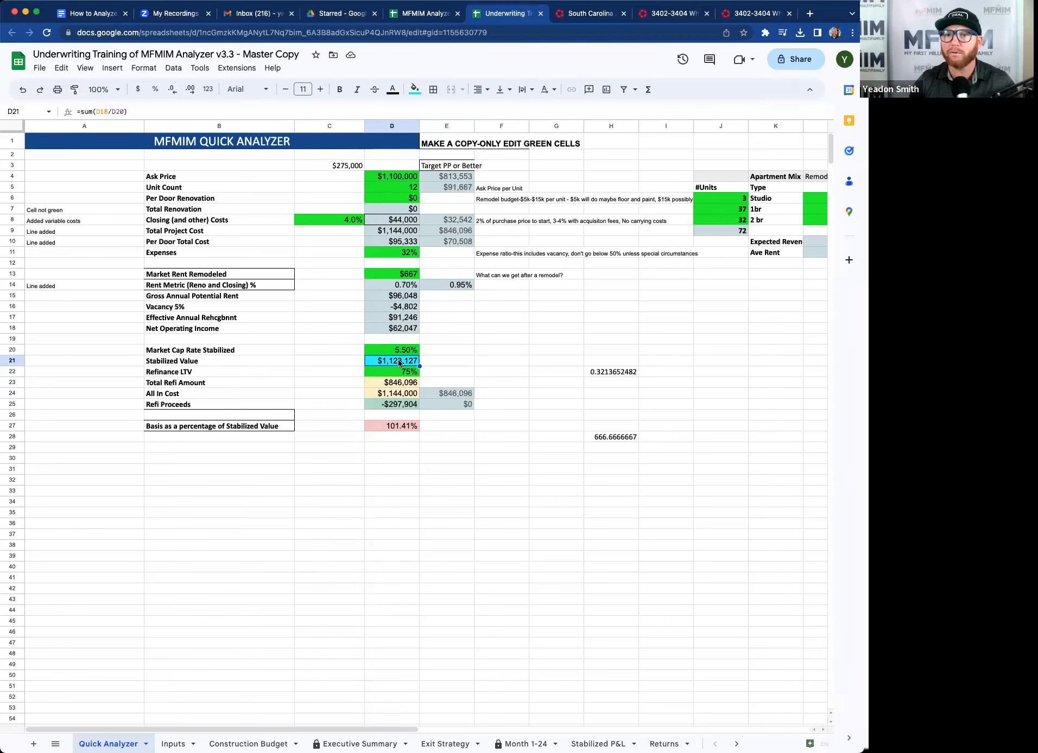
left_click(397, 395)
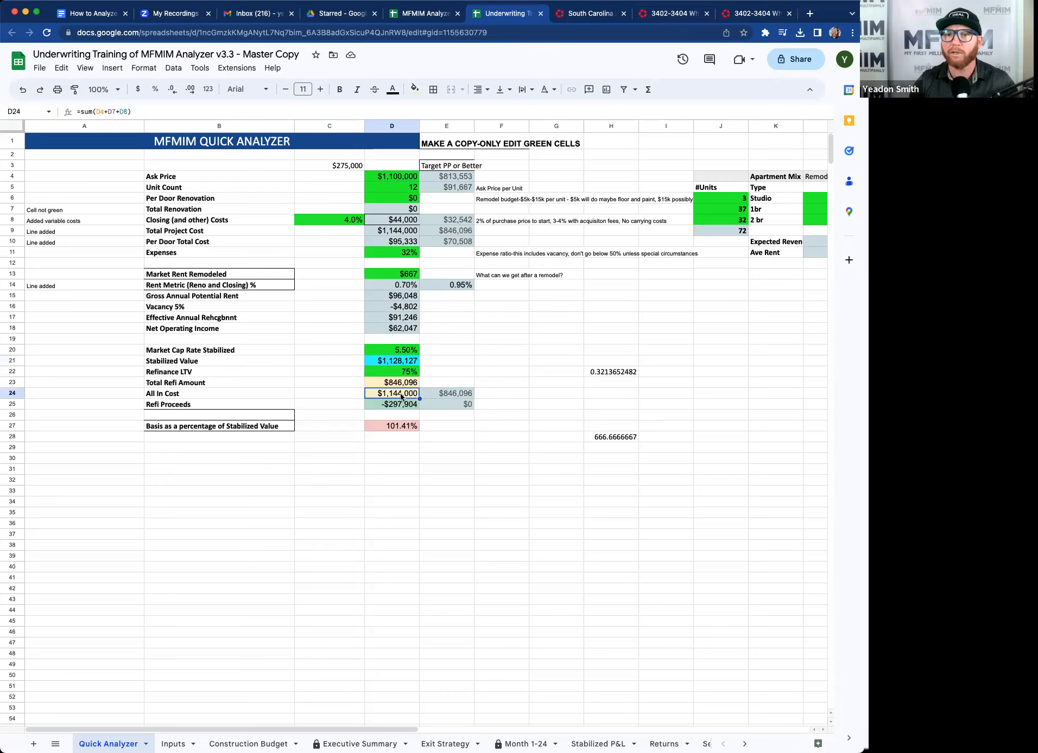
double_click(398, 395)
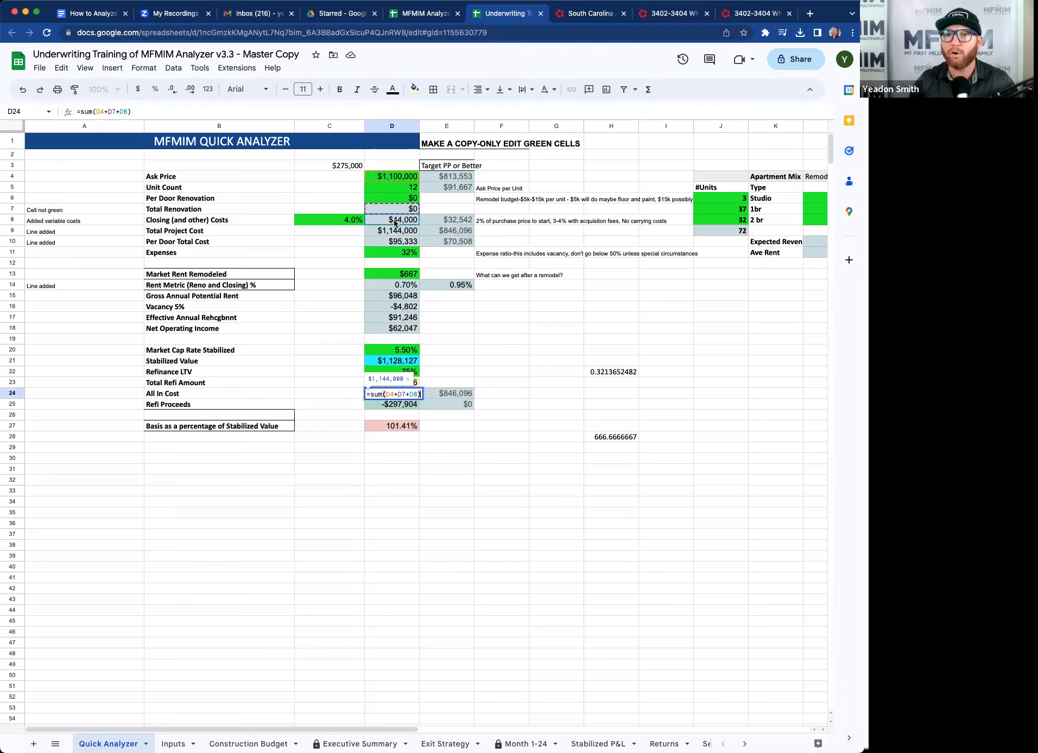
left_click(441, 360)
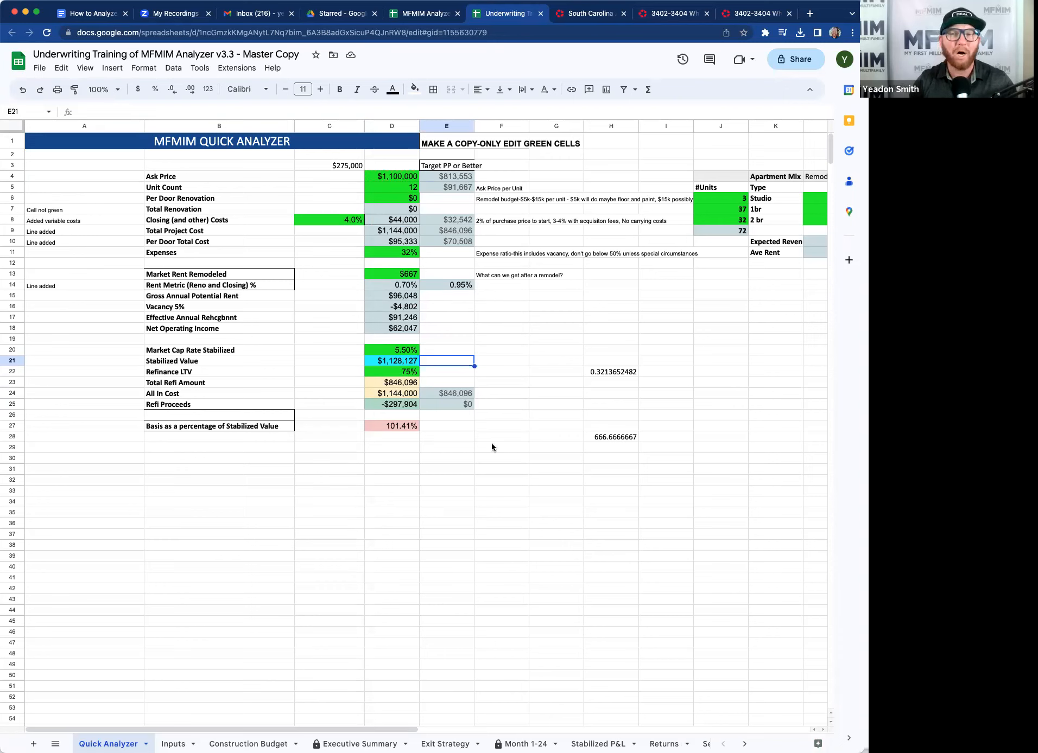
Set Market Rent Remodeled to 750.
left_click(416, 275)
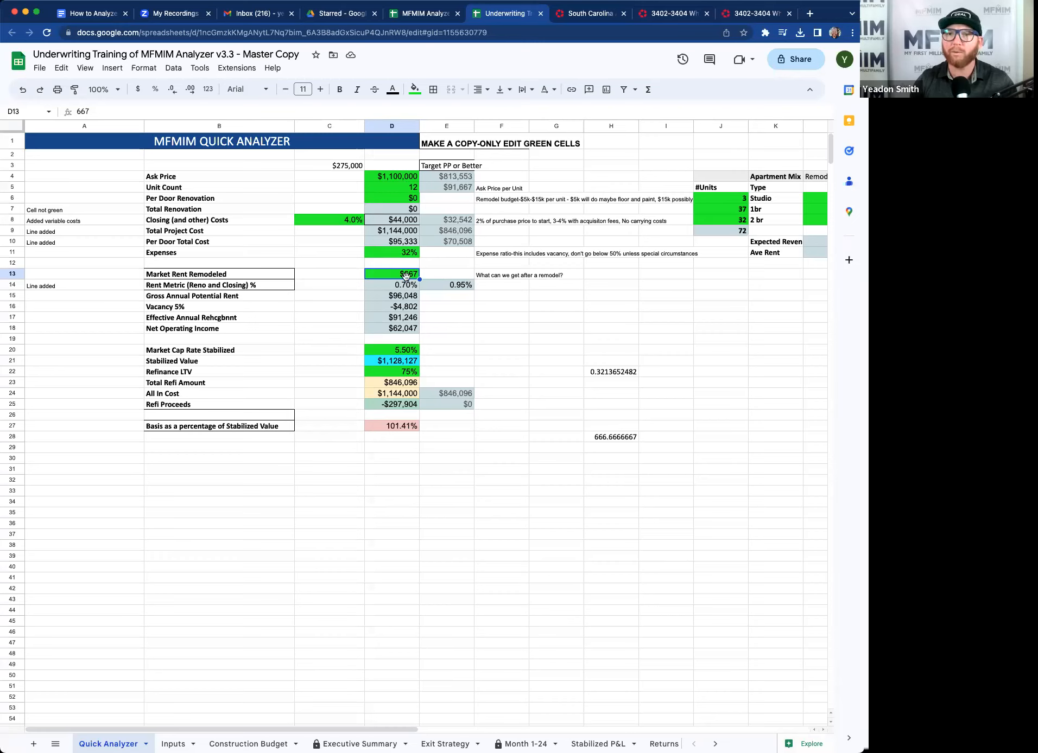
type("750")
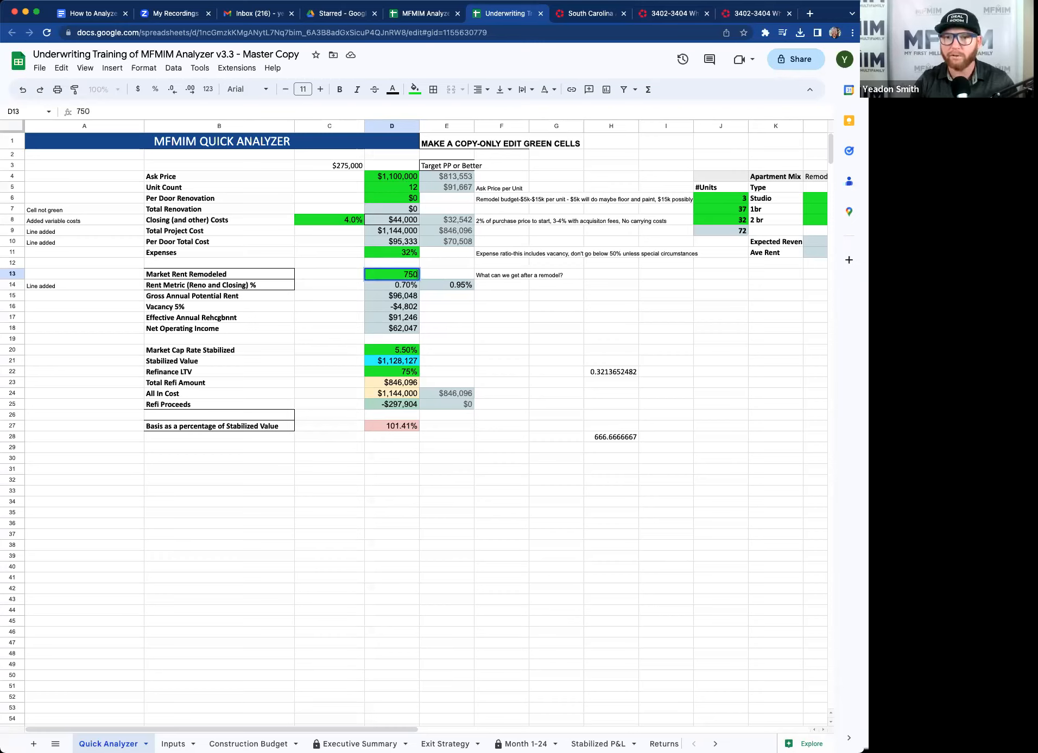
key("Return")
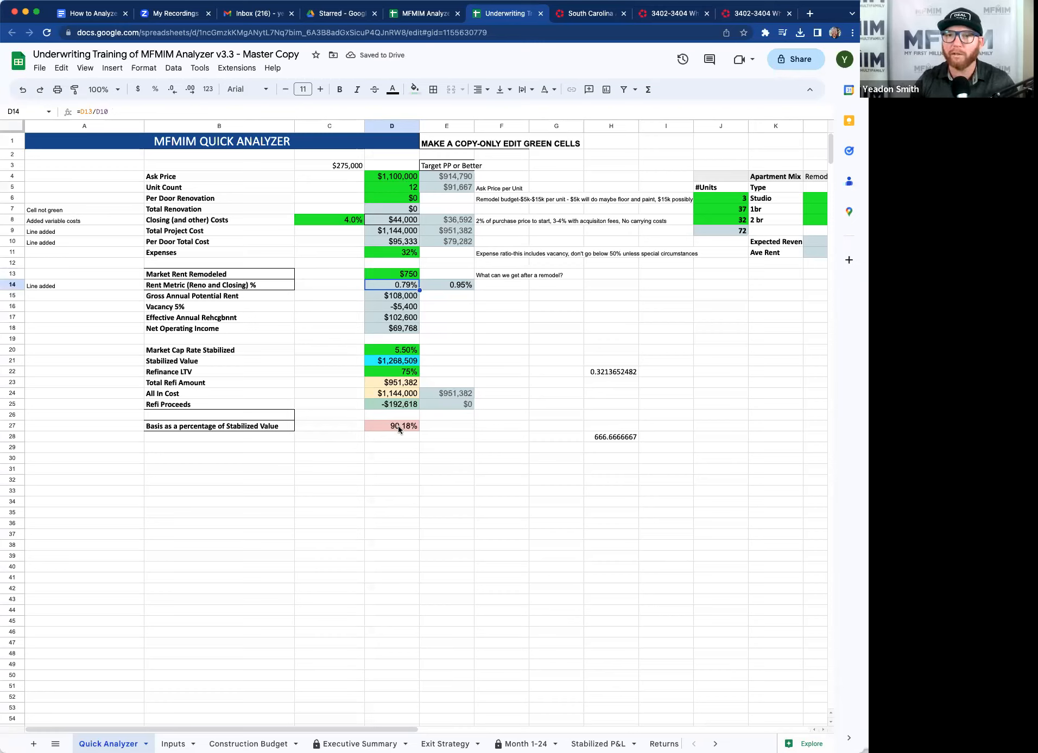
Review the Market Rent Remodeled, Ask Price, Unit Count and Expenses inputs.
left_click(401, 276)
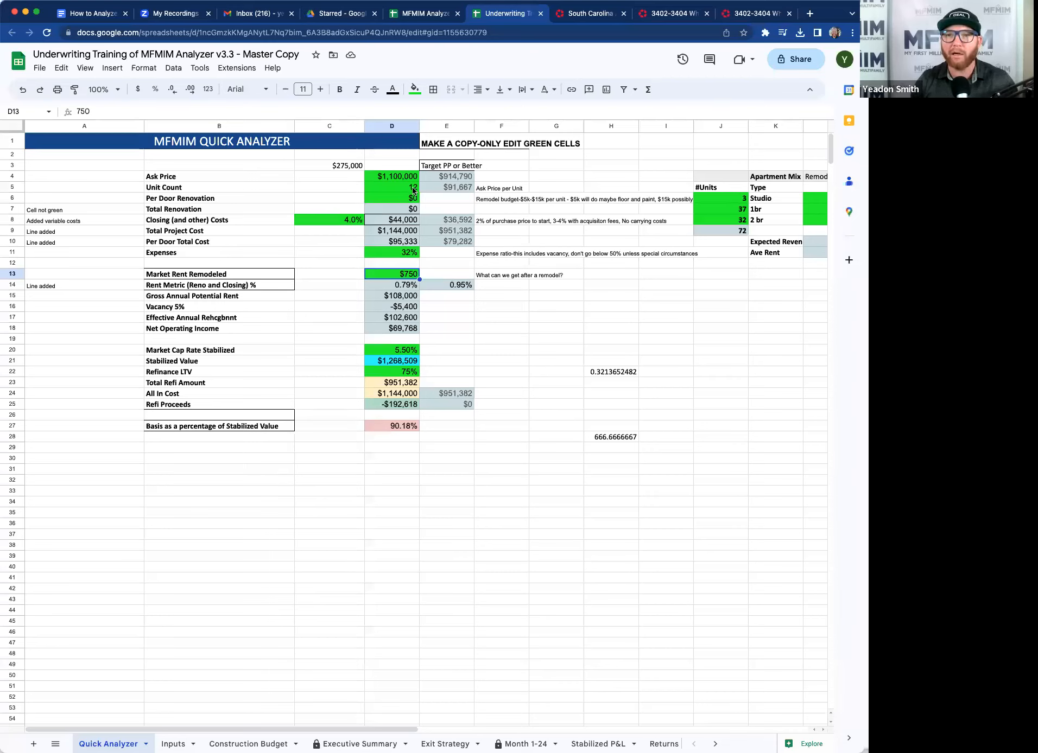
left_click(398, 180)
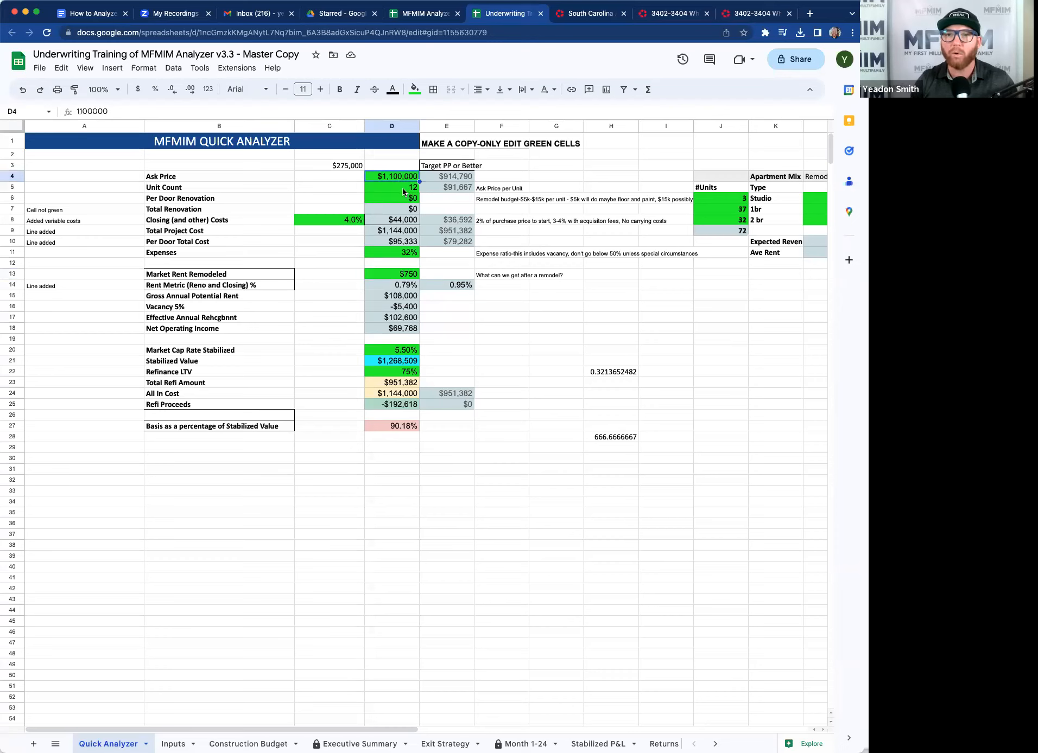
left_click(402, 188)
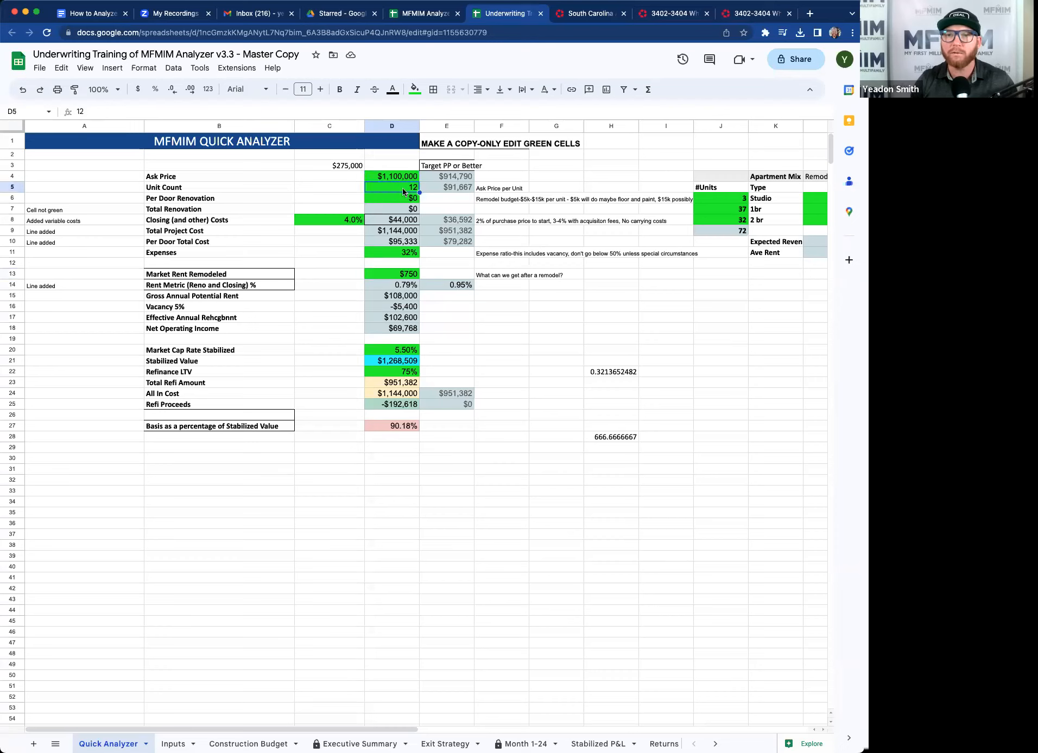
left_click(404, 254)
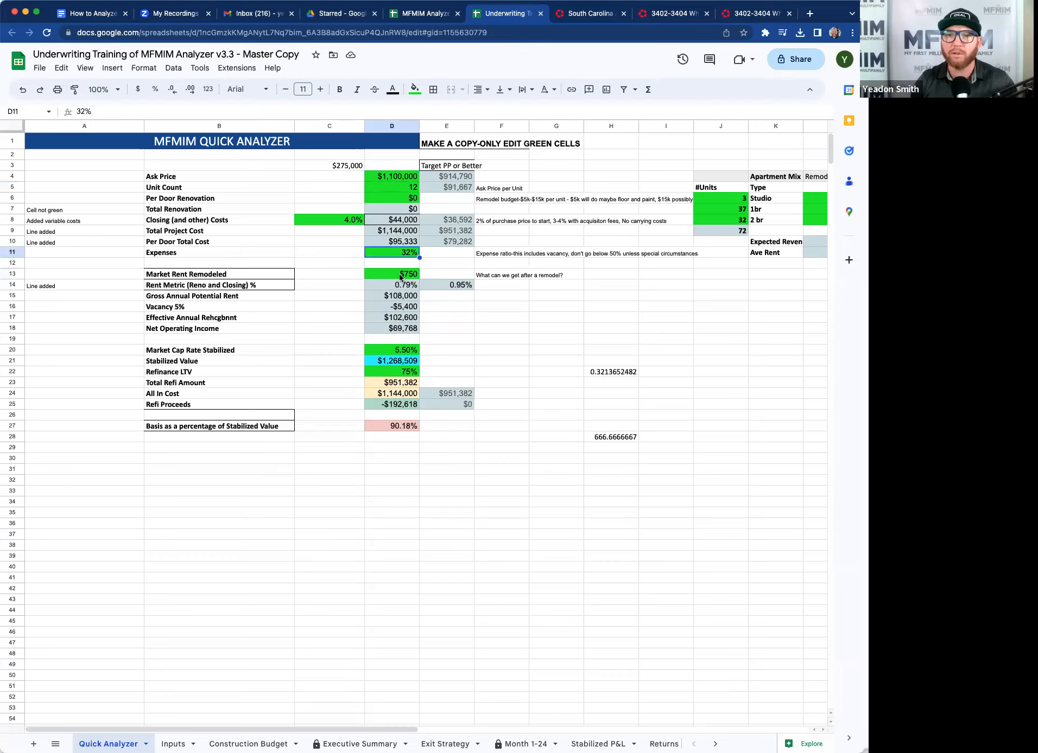
left_click(400, 276)
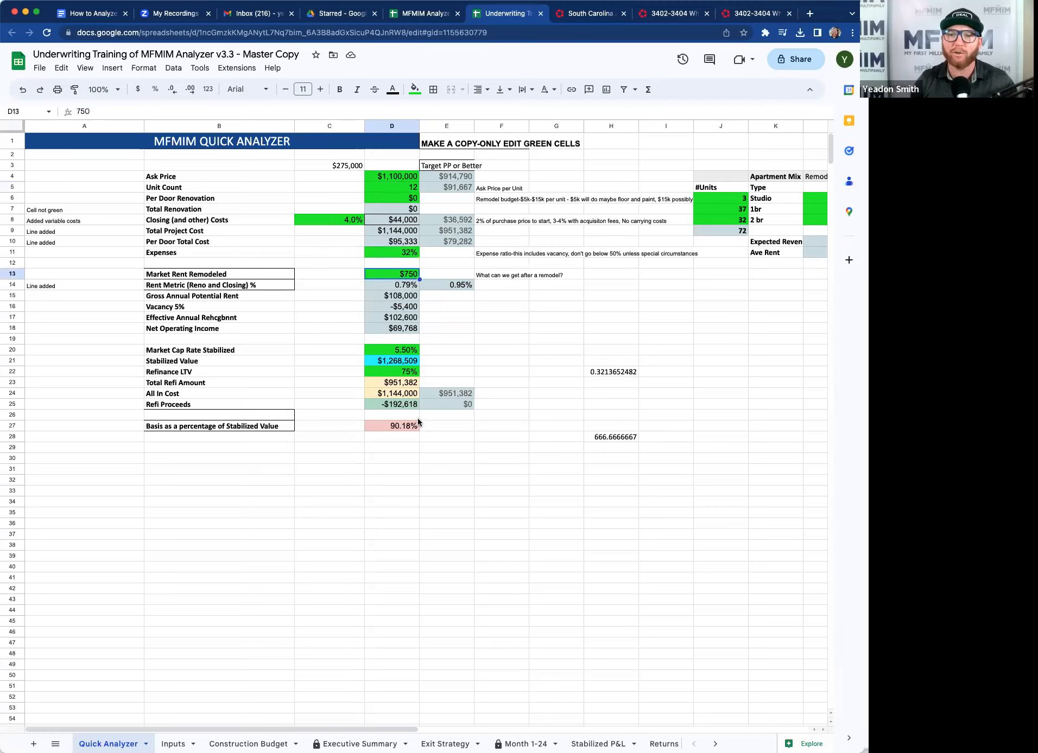